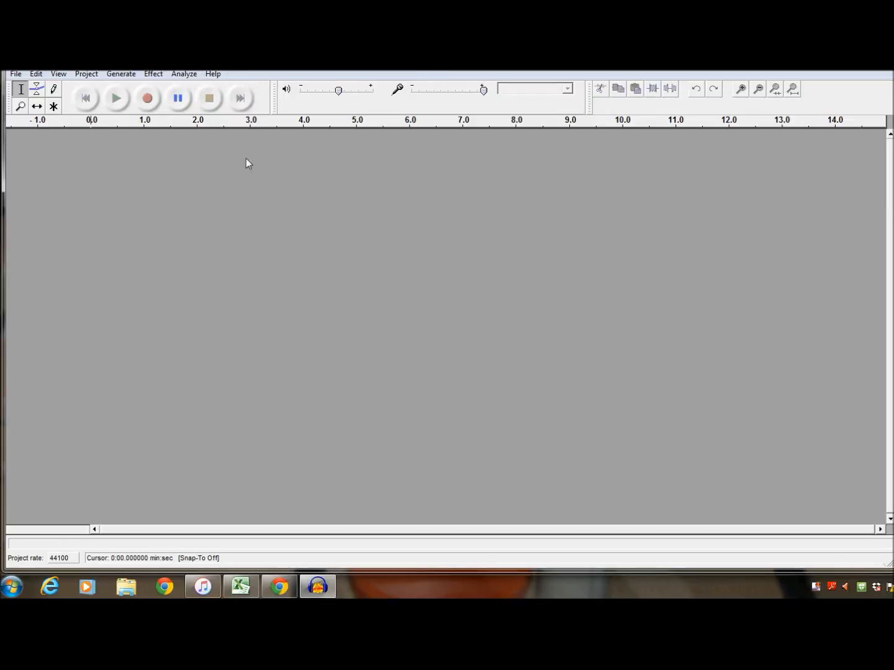
- Search the iTunes Music folder for "hot dog" and open the audio file 4-04 Hot Dog (St. Mix) P. T69
{"action": "left_click", "coordinate": [15, 74]}
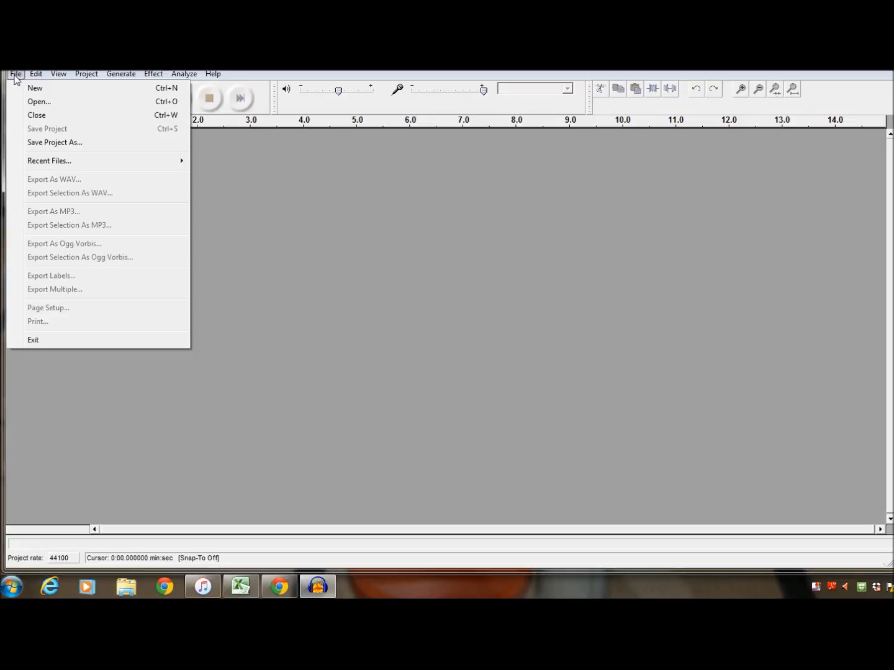
{"action": "left_click", "coordinate": [36, 102]}
{"action": "left_click", "coordinate": [181, 109]}
{"action": "left_click", "coordinate": [472, 111]}
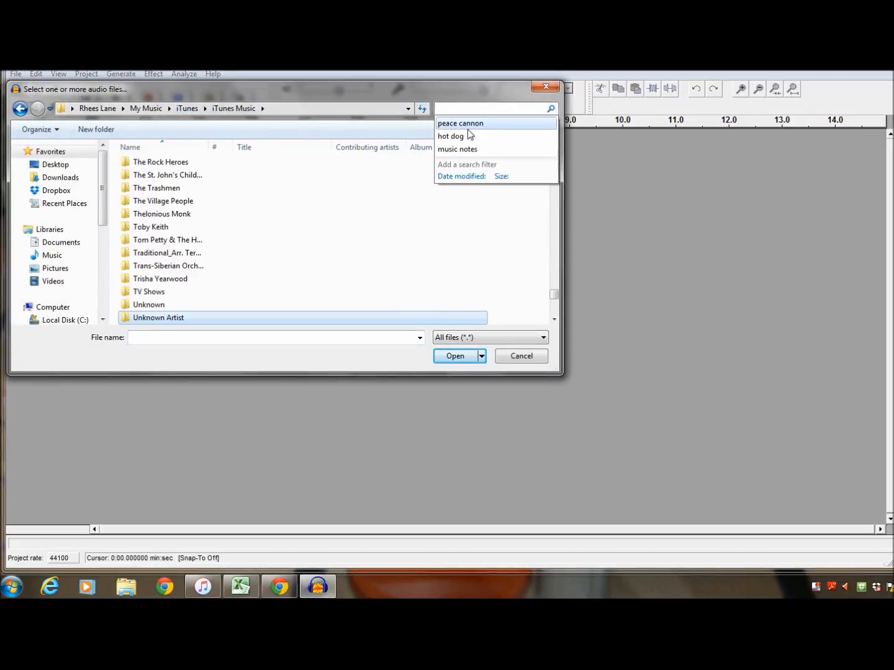
{"action": "left_click", "coordinate": [470, 135]}
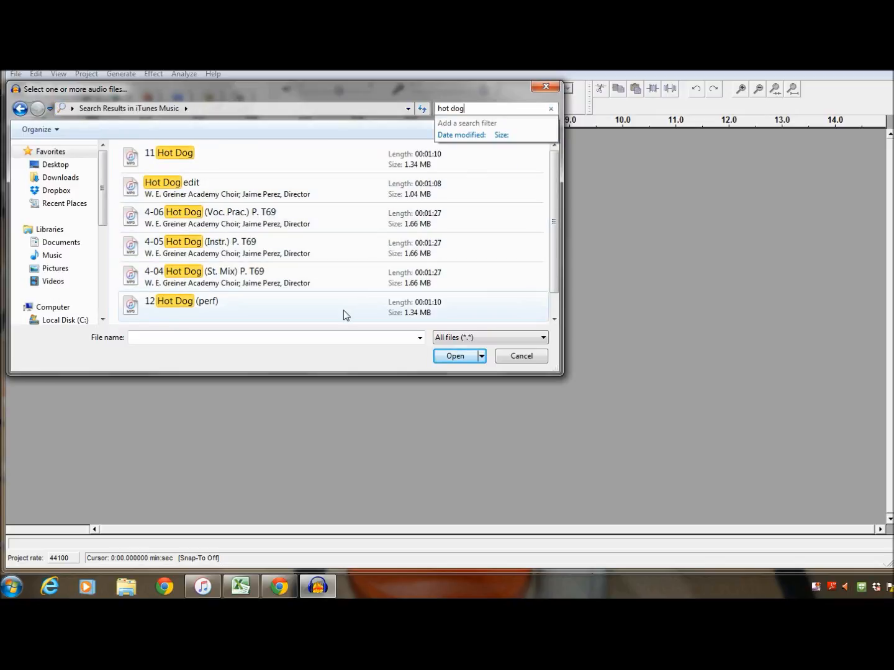
{"action": "double_click", "coordinate": [192, 274]}
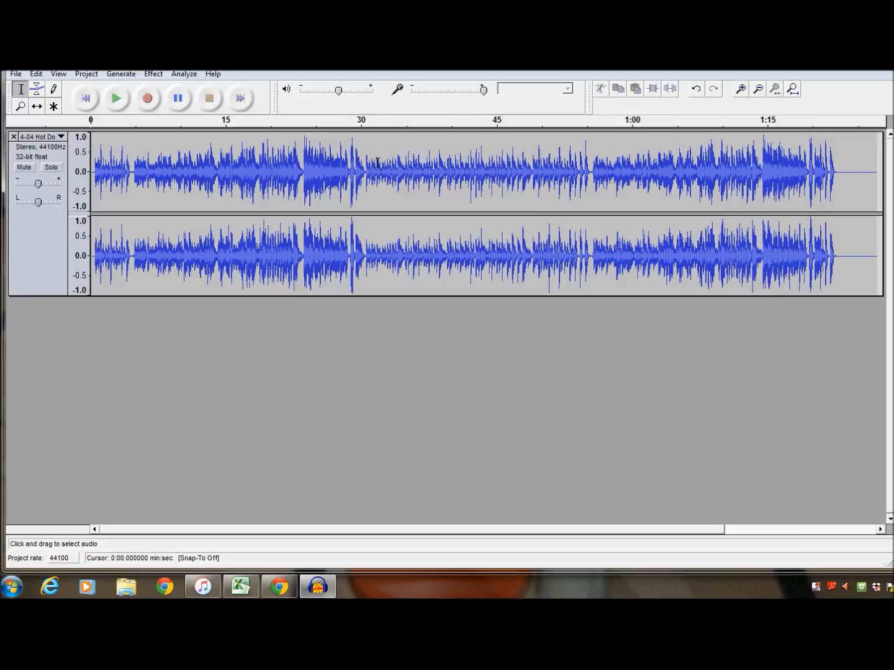
- Try selecting the quieter middle section of the track, from about 0:30.4 to 0:57.6
{"action": "left_click_drag", "start_coordinate": [362, 164], "coordinate": [595, 205]}
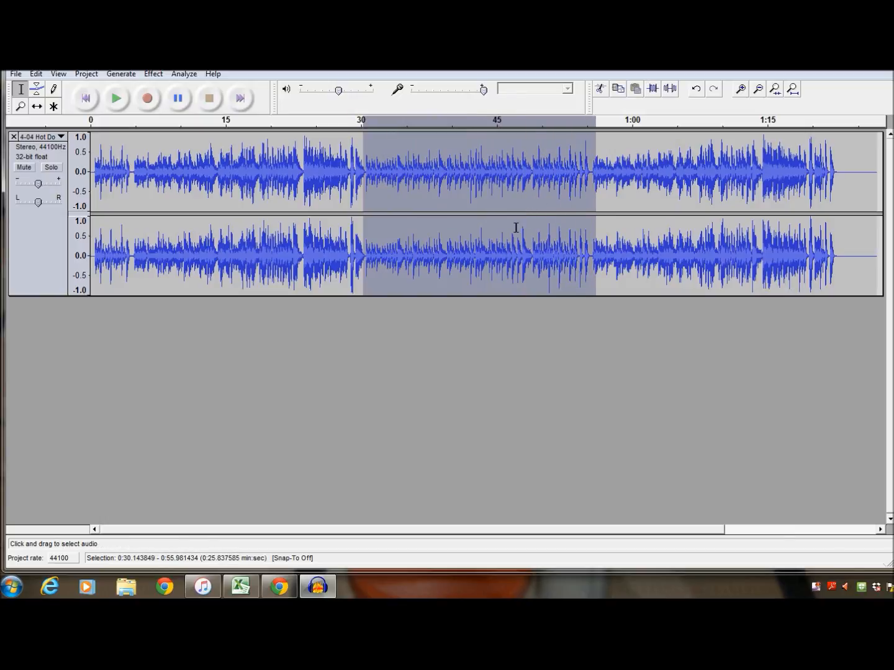
{"action": "left_click", "coordinate": [343, 149]}
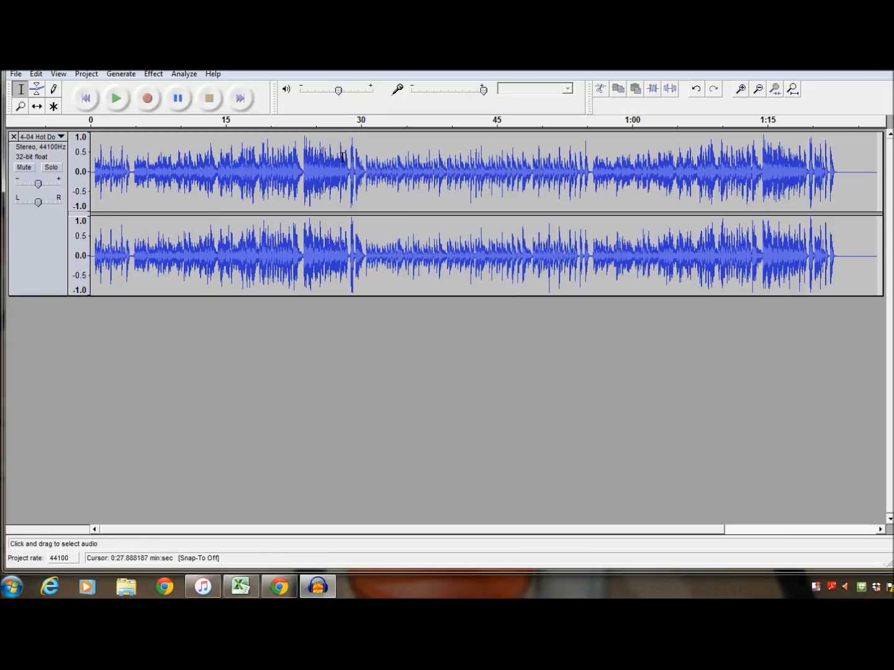
{"action": "left_click_drag", "start_coordinate": [366, 157], "coordinate": [610, 182]}
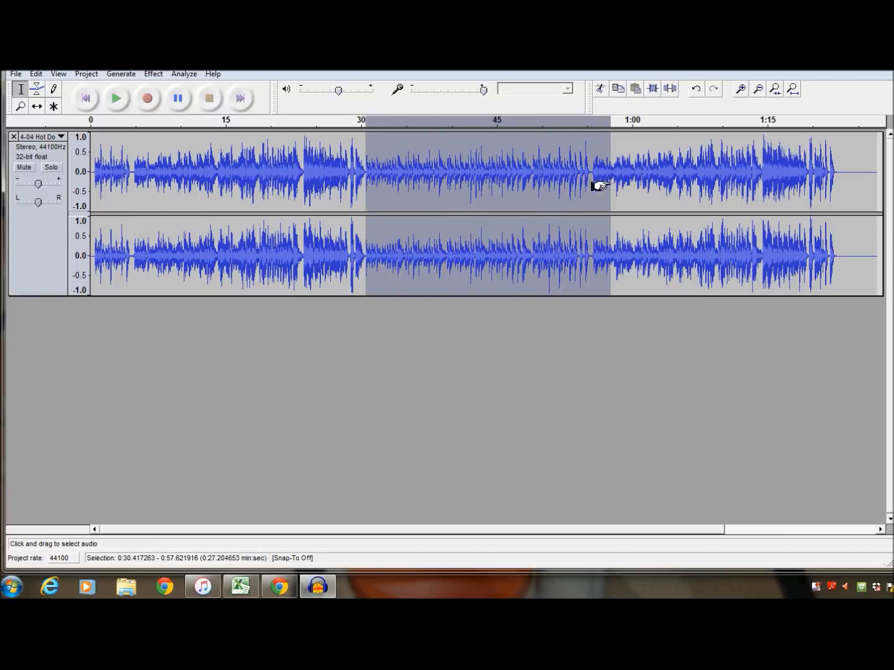
- Play the track from about 0:25.5 and start a short selection at about 0:30.5, where the middle section begins
{"action": "left_click", "coordinate": [321, 152]}
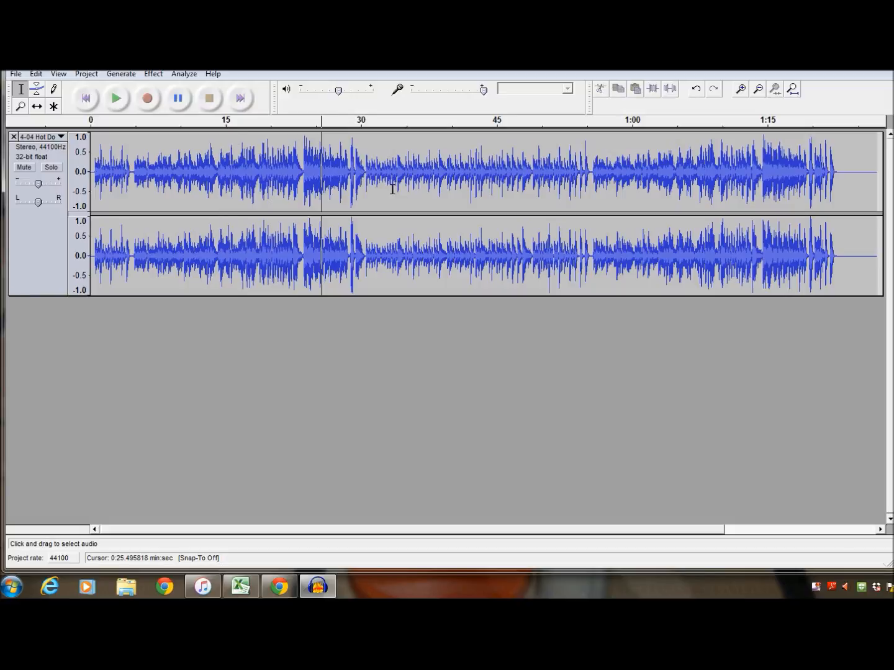
{"action": "left_click", "coordinate": [116, 98]}
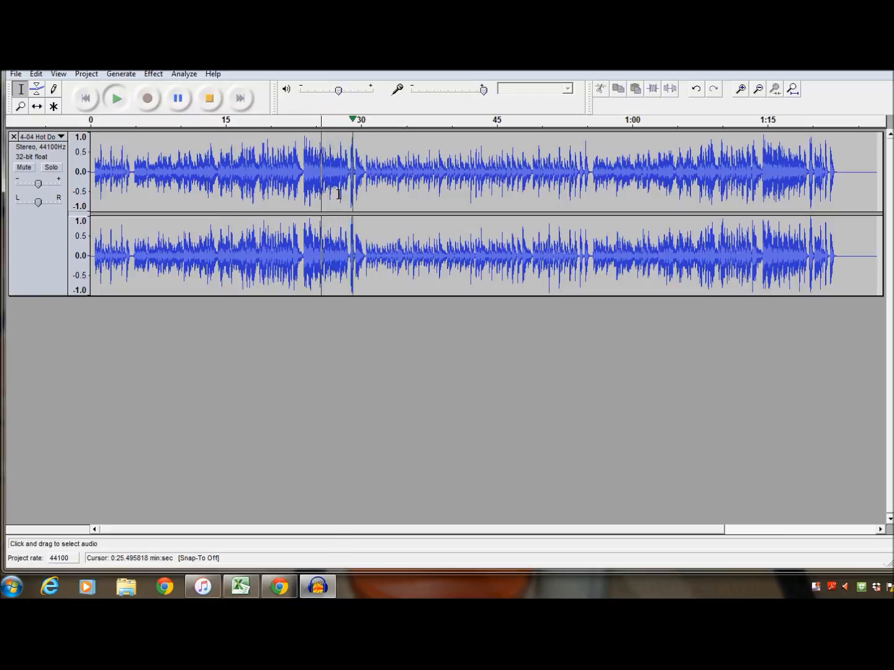
{"action": "left_click", "coordinate": [180, 98]}
{"action": "left_click_drag", "start_coordinate": [366, 163], "coordinate": [373, 165]}
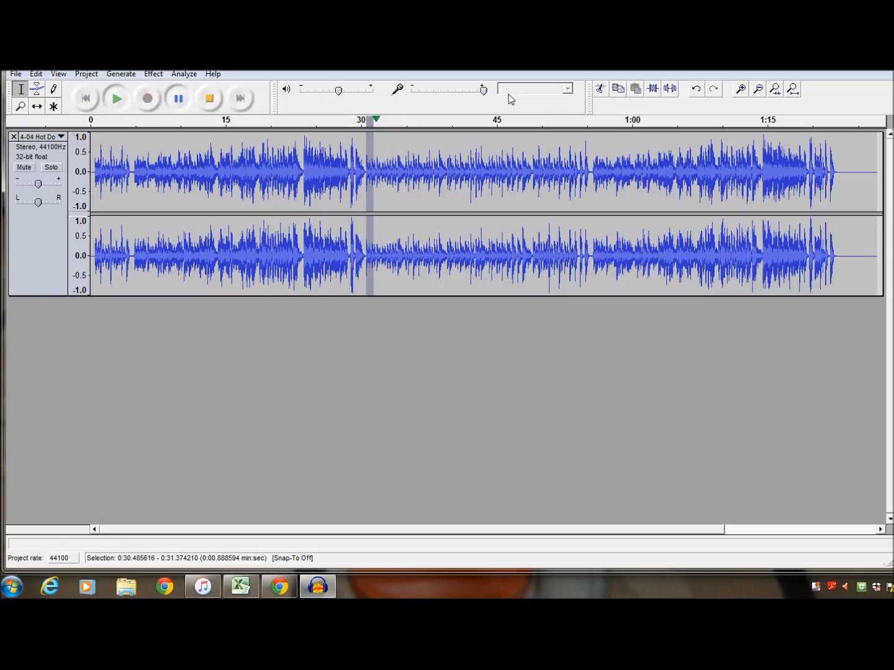
{"action": "left_click", "coordinate": [212, 100]}
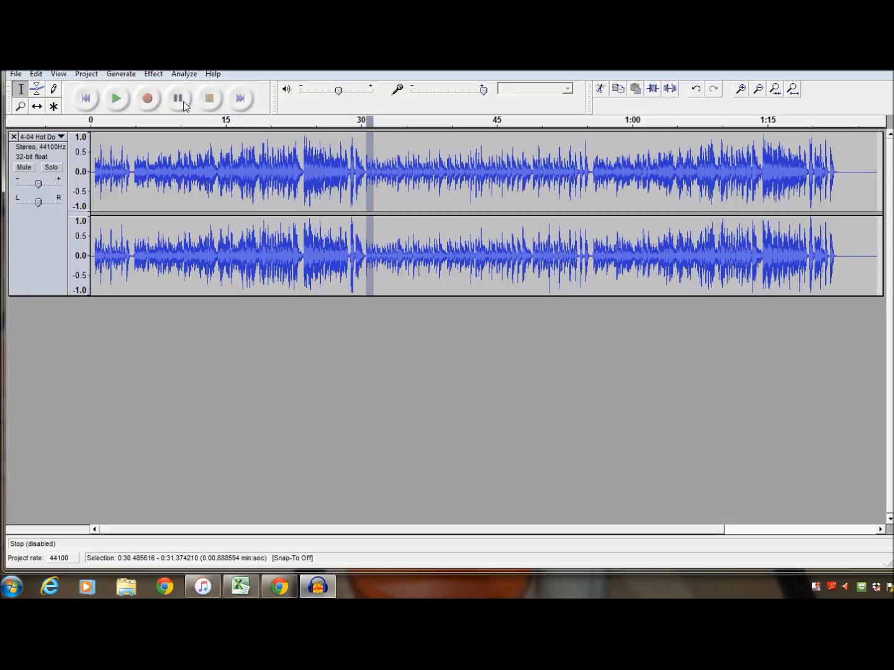
- Extend the selection's end to about 0:58.4 and play the selected section to check where it should end
{"action": "left_click", "coordinate": [120, 98]}
{"action": "left_click", "coordinate": [121, 98]}
{"action": "left_click_drag", "start_coordinate": [370, 155], "coordinate": [616, 189]}
{"action": "left_click", "coordinate": [114, 99]}
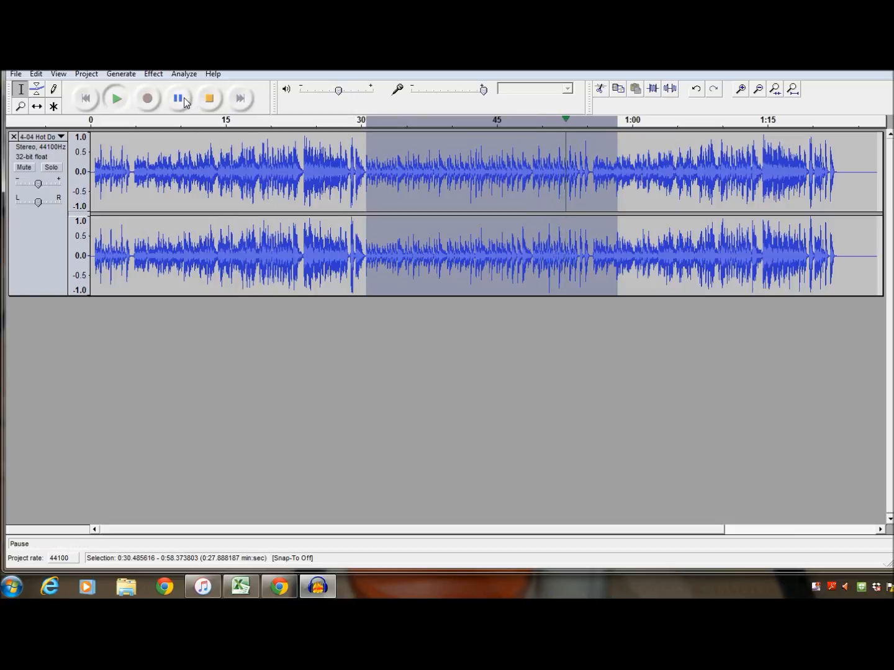
{"action": "left_click", "coordinate": [214, 101]}
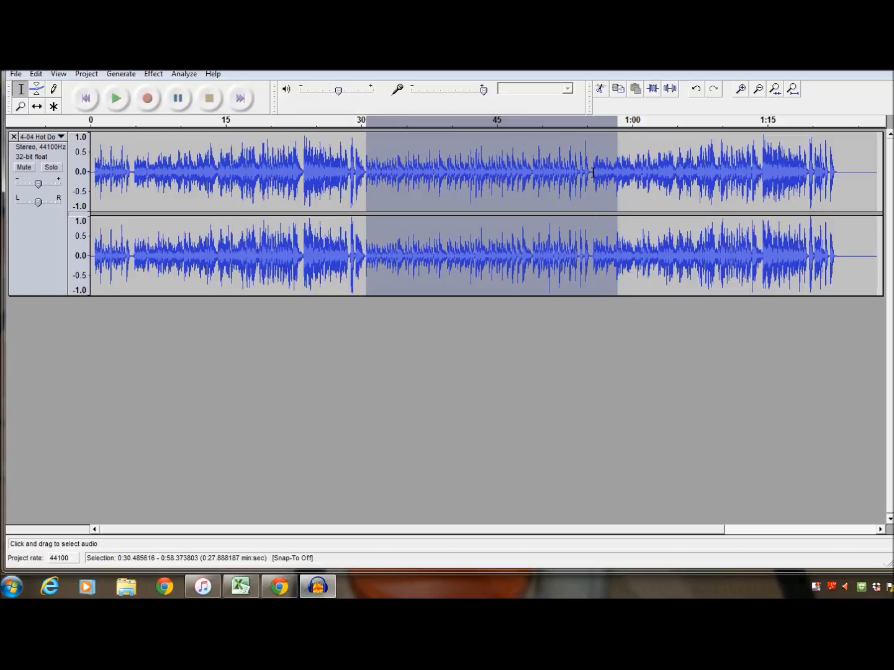
- Refine the selection to start at about 0:30.50 and end at about 0:55.64, in the silence before the next phrase
{"action": "left_click_drag", "start_coordinate": [616, 180], "coordinate": [585, 195]}
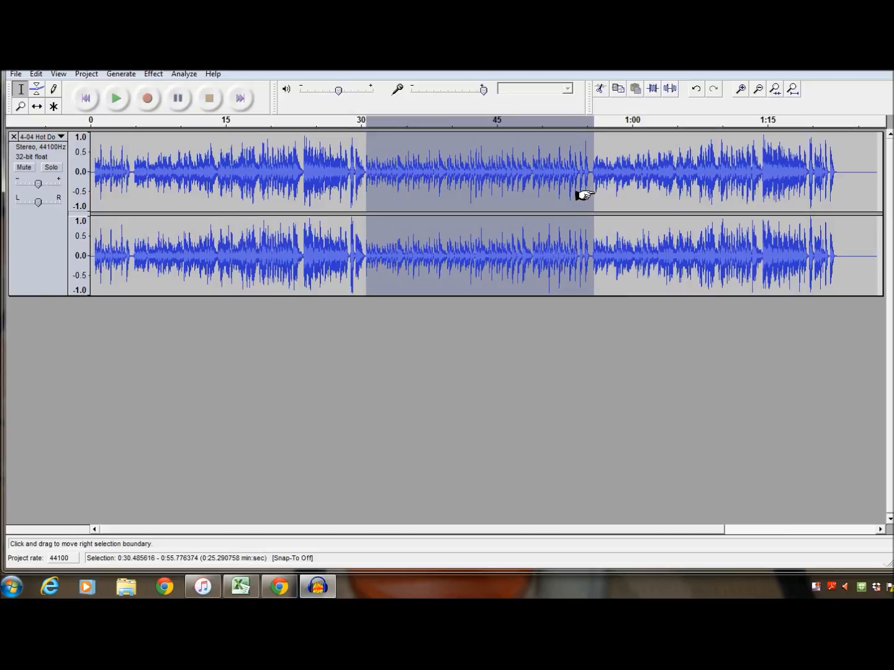
{"action": "left_click", "coordinate": [740, 89]}
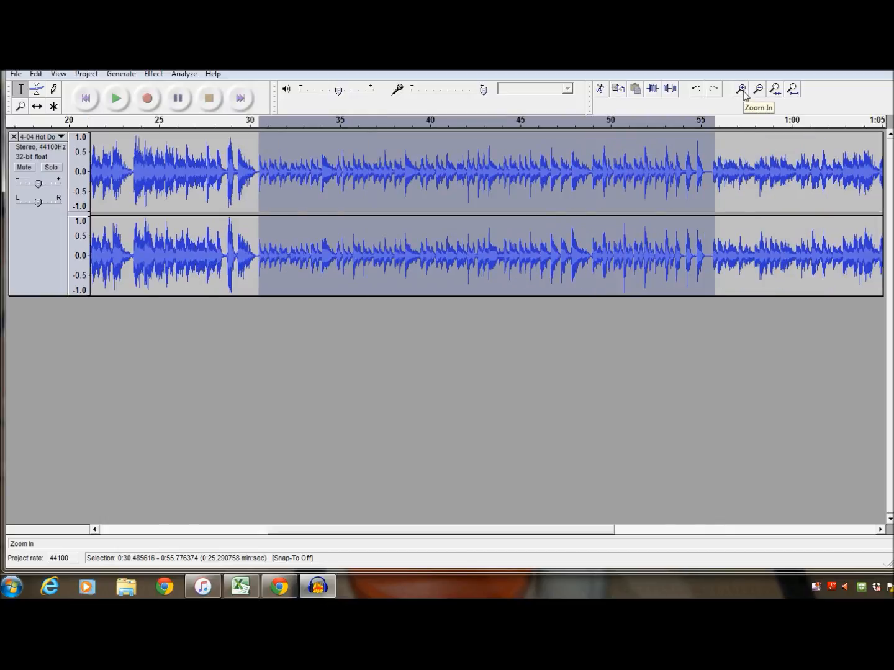
{"action": "left_click", "coordinate": [741, 90]}
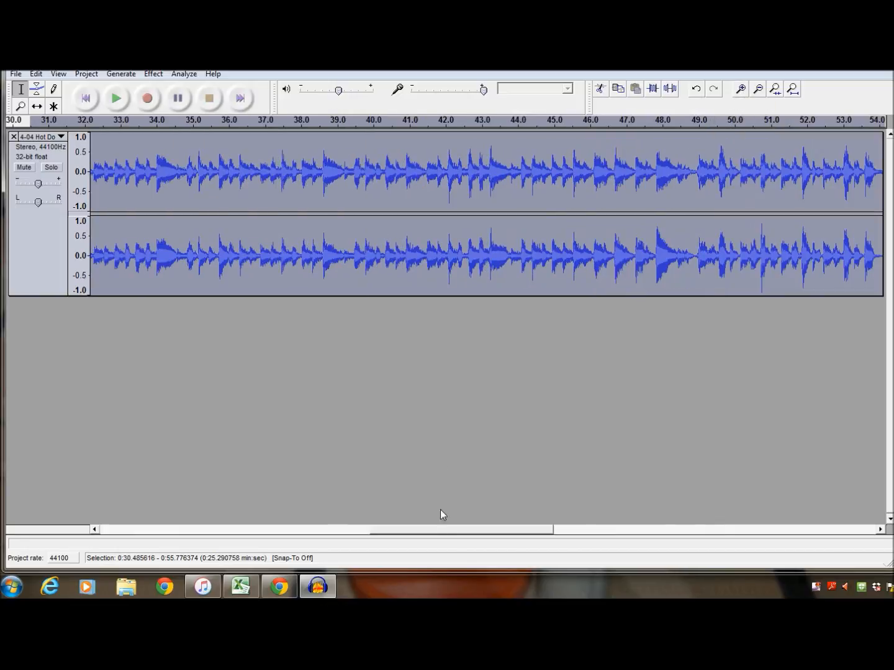
{"action": "left_click_drag", "start_coordinate": [444, 529], "coordinate": [411, 529]}
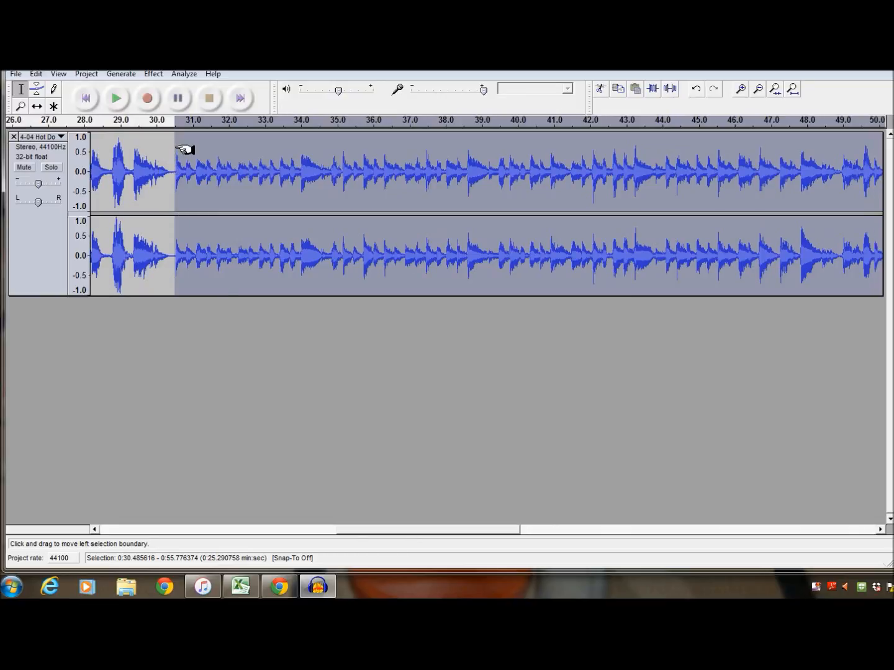
{"action": "left_click_drag", "start_coordinate": [177, 148], "coordinate": [177, 148]}
{"action": "left_click_drag", "start_coordinate": [408, 527], "coordinate": [517, 529]}
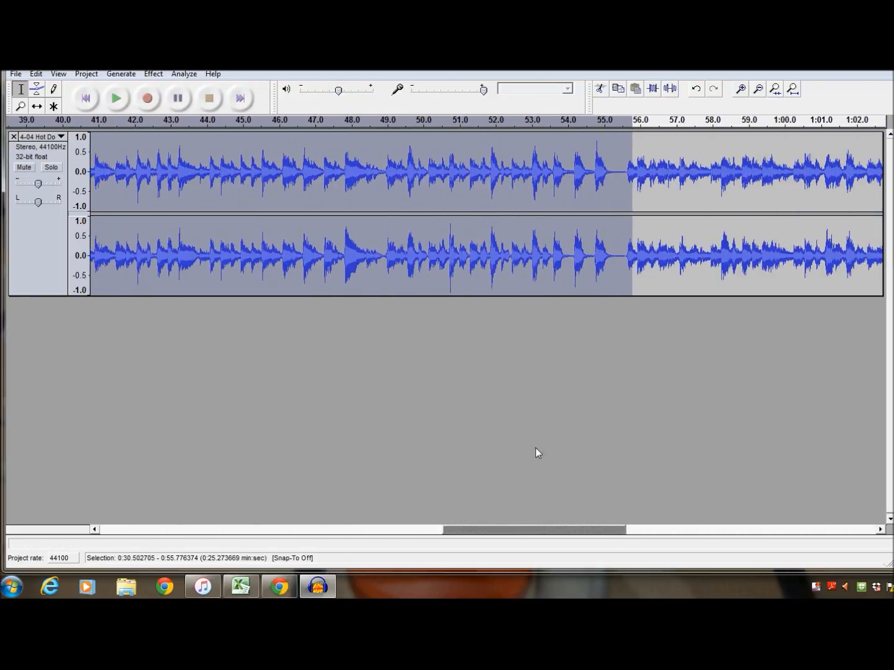
{"action": "left_click_drag", "start_coordinate": [631, 186], "coordinate": [617, 188]}
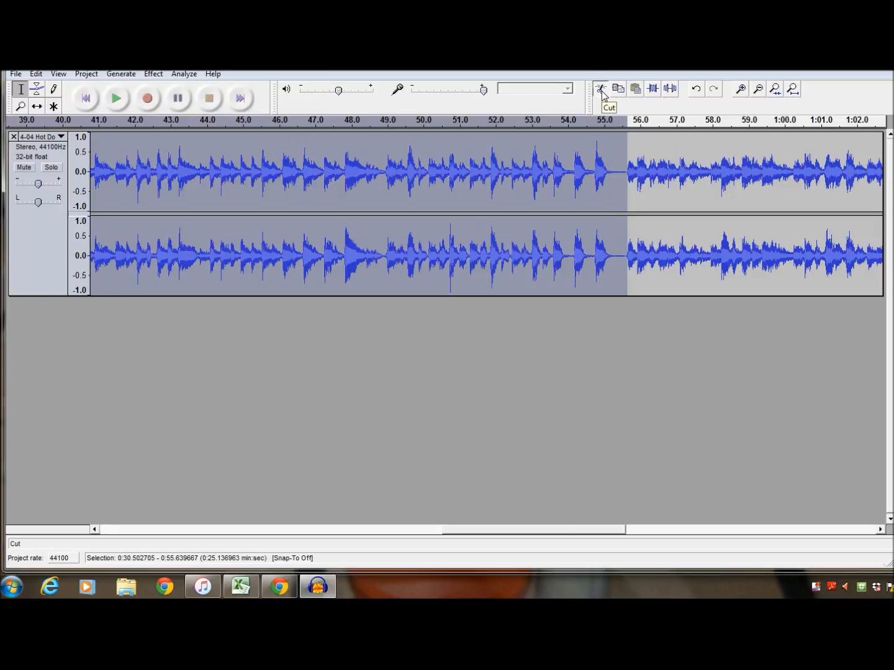
- Test cutting the selected section by playing across the join from about 0:26.7, and undo the cut
{"action": "left_click", "coordinate": [601, 90]}
{"action": "left_click_drag", "start_coordinate": [569, 533], "coordinate": [504, 539]}
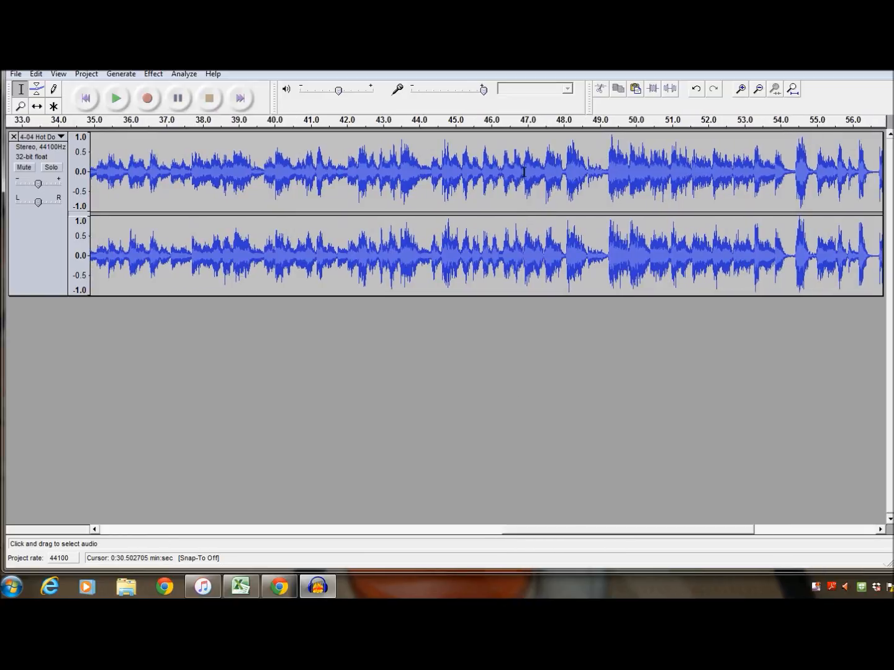
{"action": "left_click", "coordinate": [112, 99]}
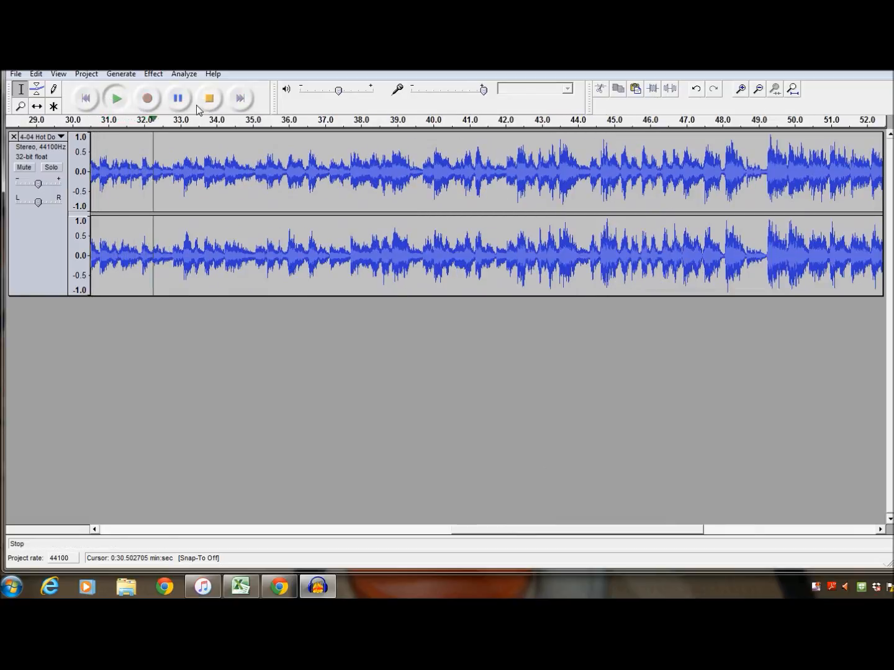
{"action": "left_click_drag", "start_coordinate": [530, 533], "coordinate": [426, 562]}
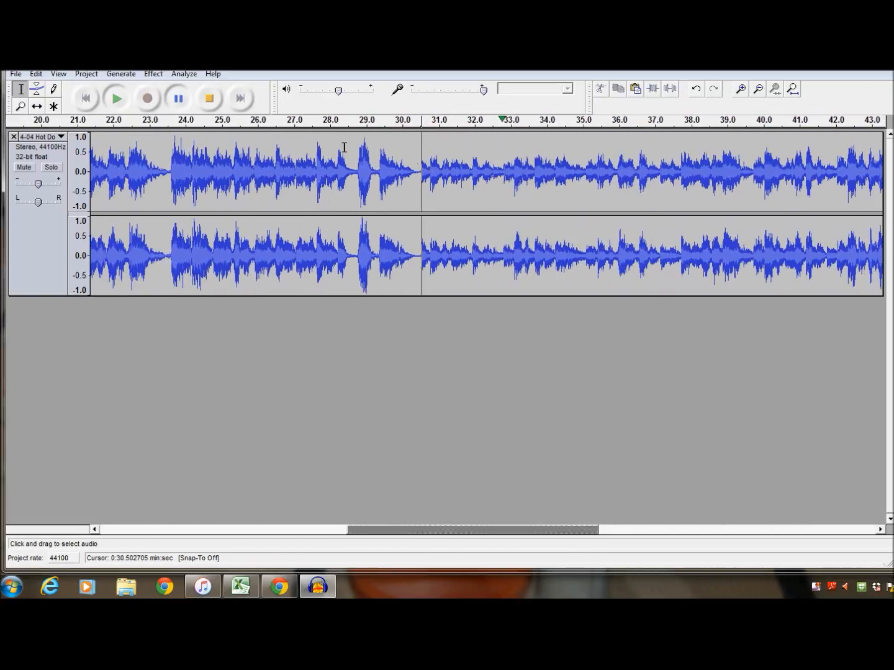
{"action": "left_click", "coordinate": [282, 149]}
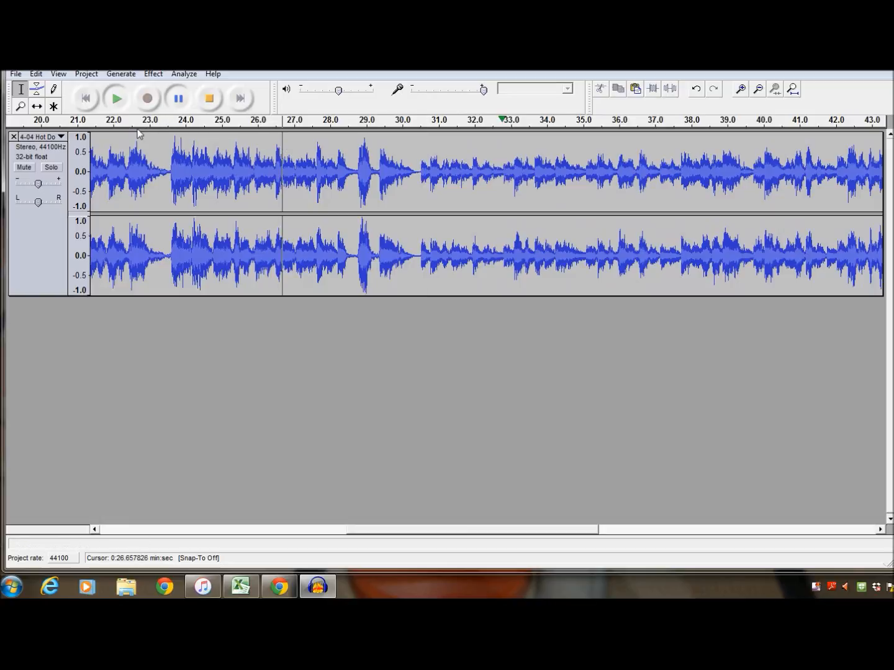
{"action": "left_click", "coordinate": [117, 98]}
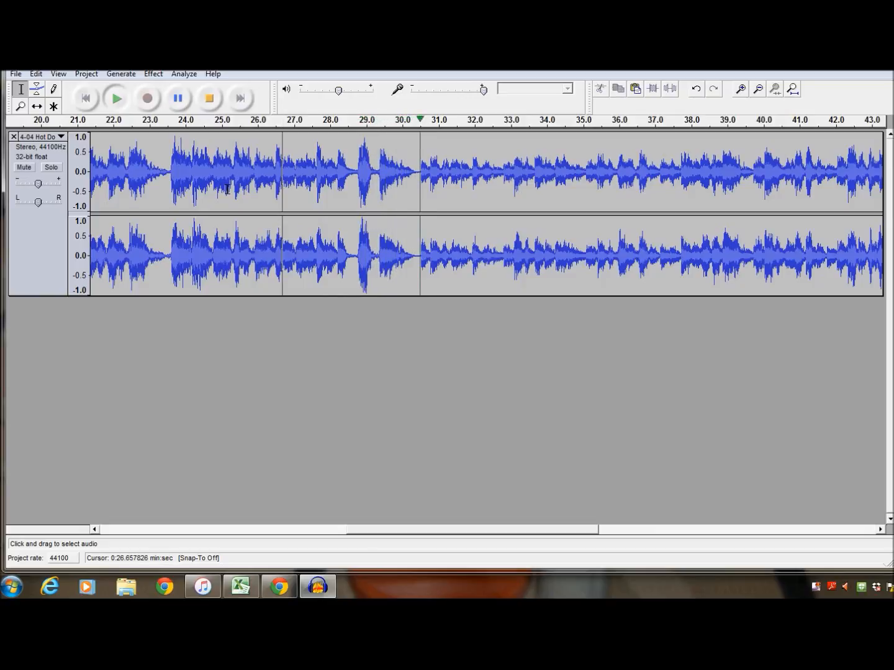
{"action": "left_click", "coordinate": [210, 98]}
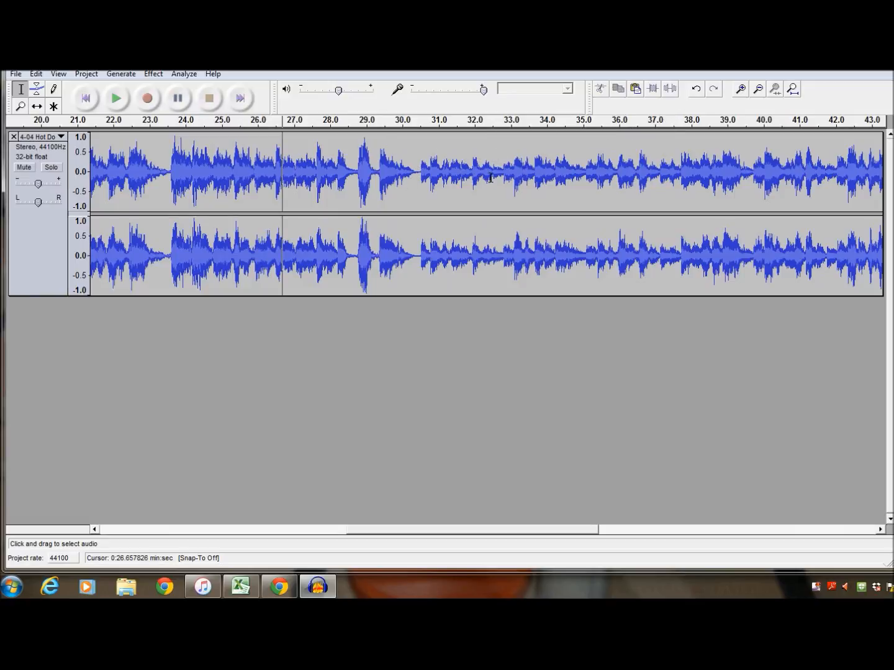
{"action": "left_click", "coordinate": [697, 89]}
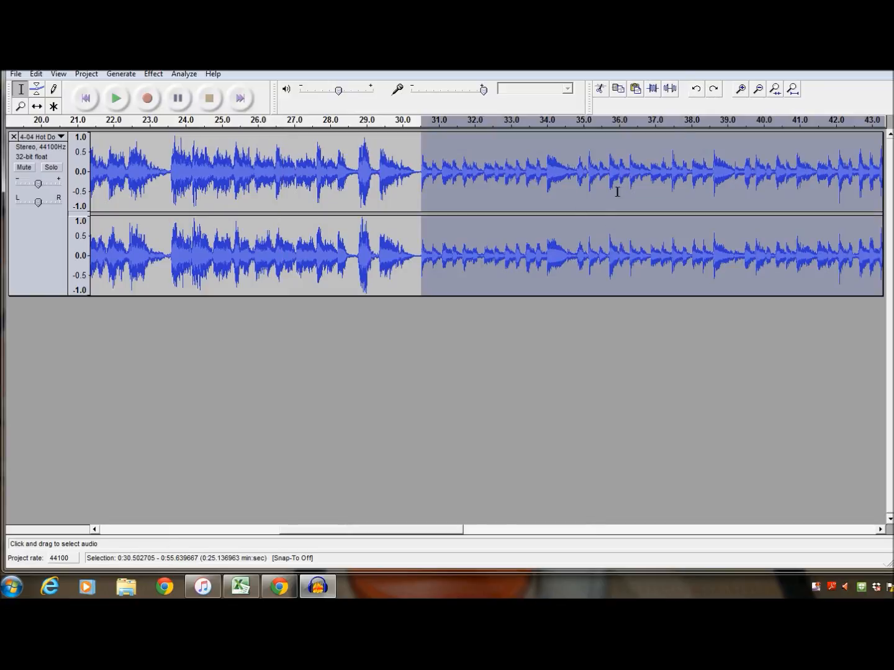
- Play the selected section to listen for an earlier end point for the cut
{"action": "left_click_drag", "start_coordinate": [451, 535], "coordinate": [601, 538]}
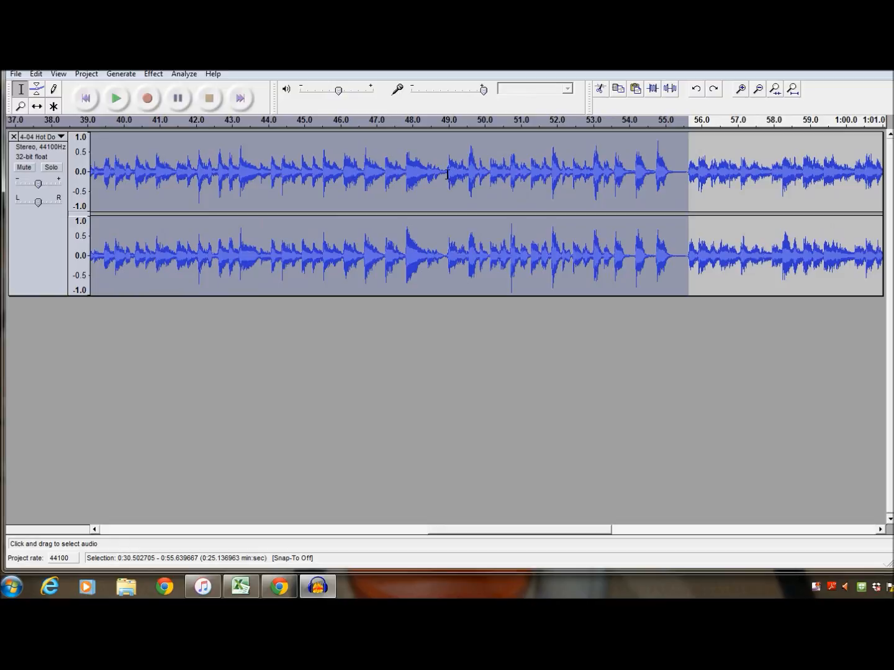
{"action": "left_click", "coordinate": [115, 97]}
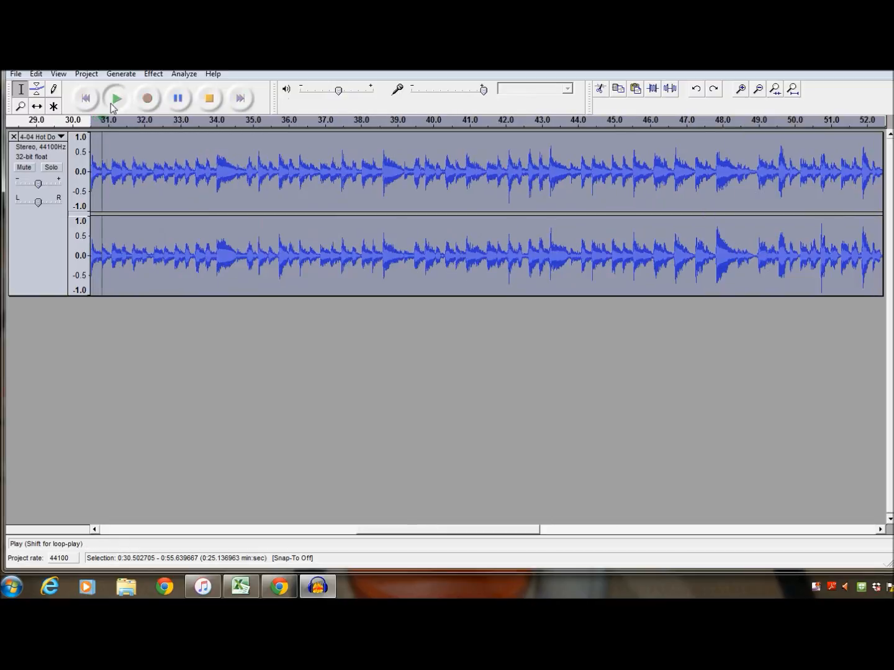
{"action": "left_click", "coordinate": [761, 91]}
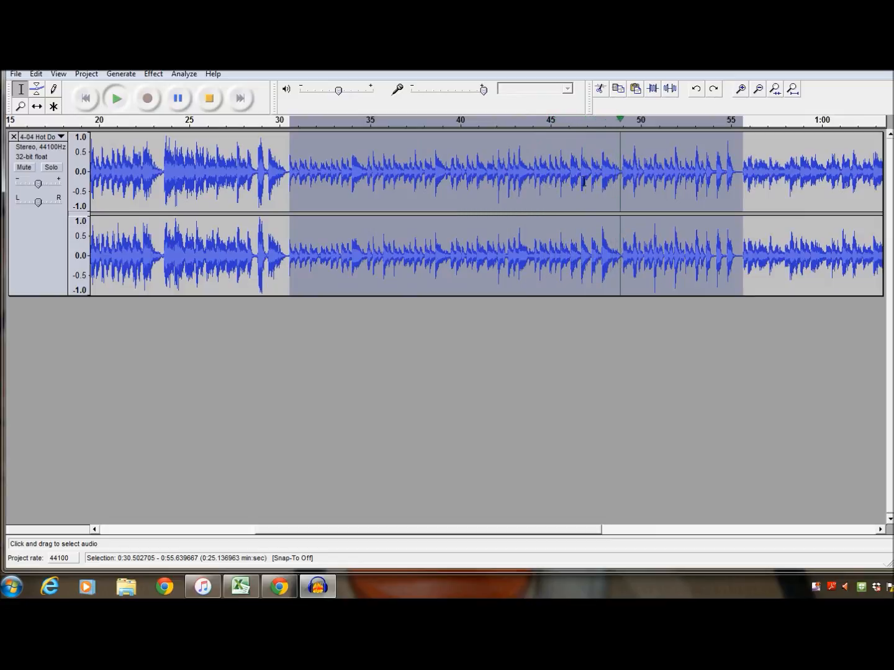
{"action": "left_click", "coordinate": [209, 98]}
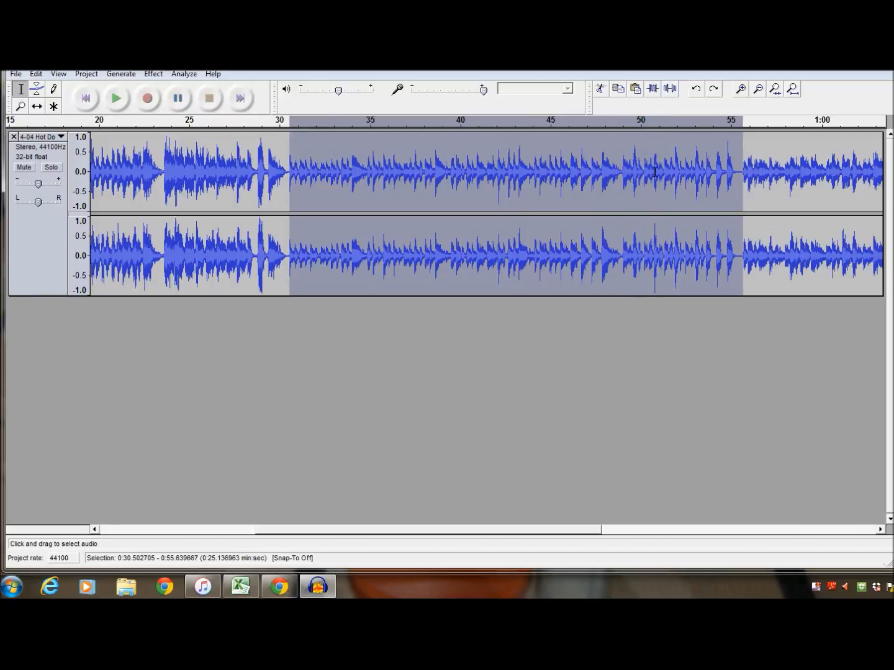
- Shorten the selection to end at about 0:49.0 and cut the selected audio
{"action": "left_click_drag", "start_coordinate": [745, 181], "coordinate": [613, 201]}
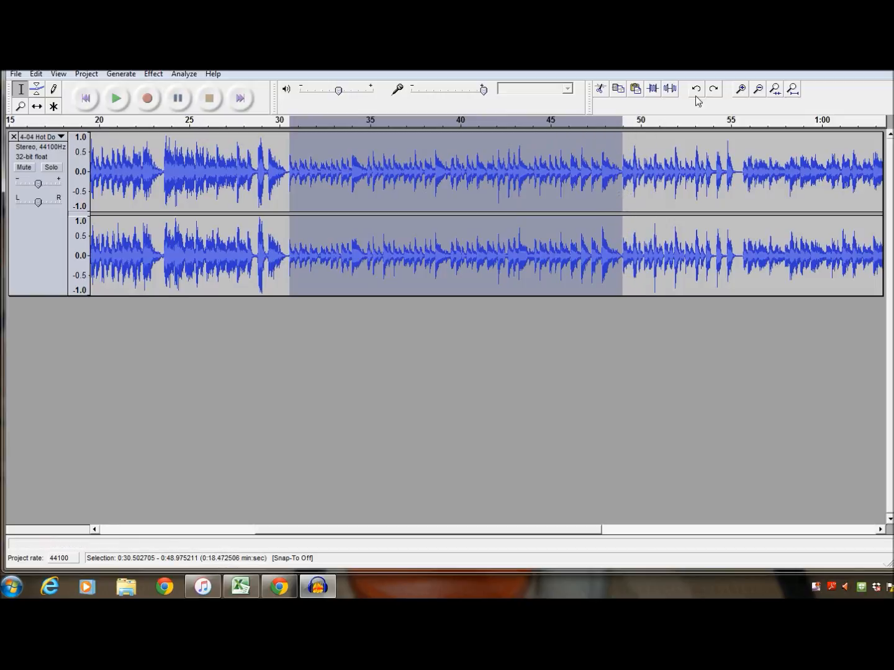
{"action": "left_click", "coordinate": [741, 90]}
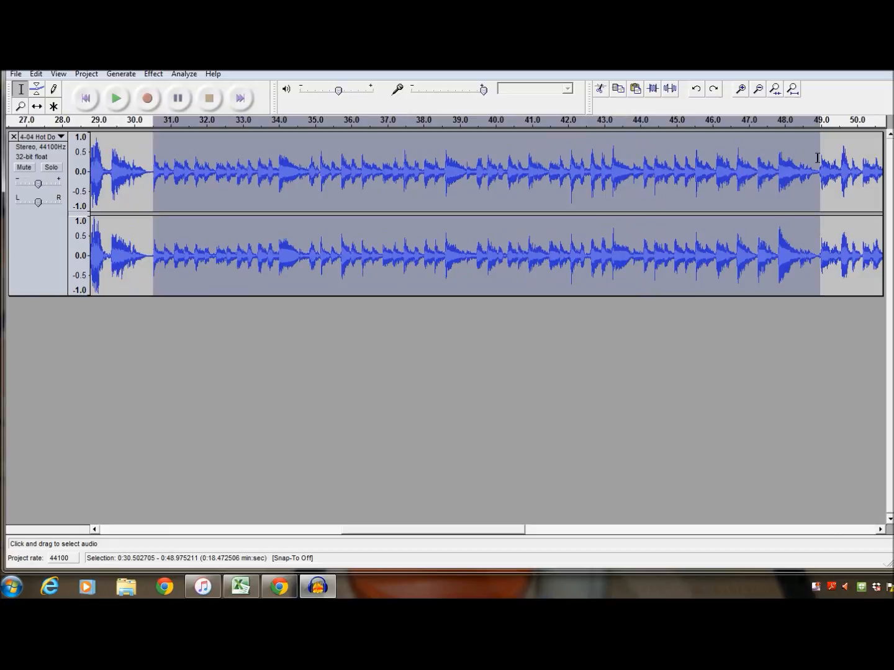
{"action": "left_click", "coordinate": [601, 90]}
- Play the edited track from about 0:23.4 across the new join to check the transition
{"action": "left_click_drag", "start_coordinate": [471, 530], "coordinate": [401, 547]}
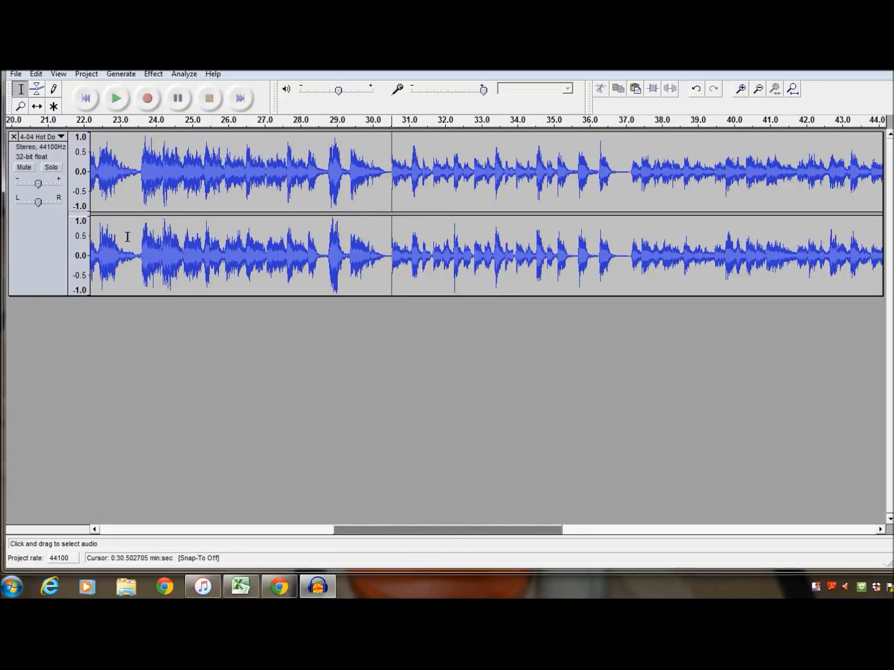
{"action": "left_click", "coordinate": [136, 157]}
{"action": "left_click", "coordinate": [116, 98]}
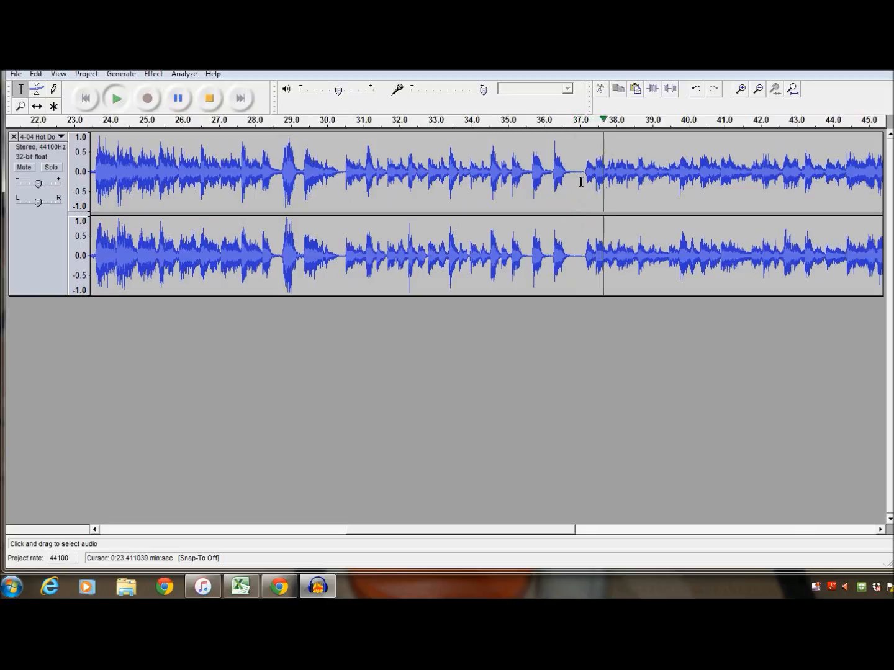
{"action": "left_click", "coordinate": [210, 98]}
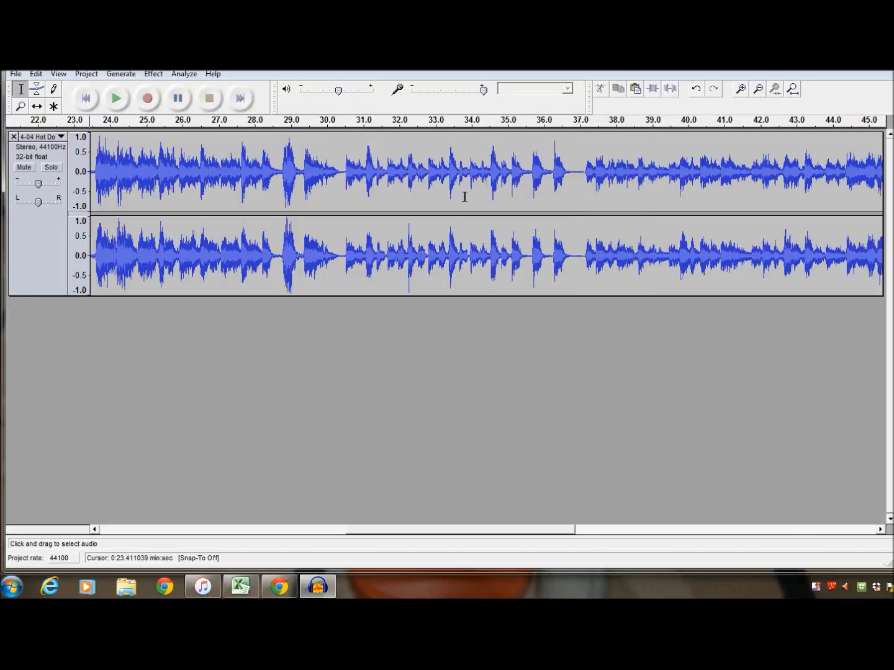
- Export the edited song as an MP3 named "4-04 Hot Dog edit" to the Desktop
{"action": "left_click", "coordinate": [793, 90]}
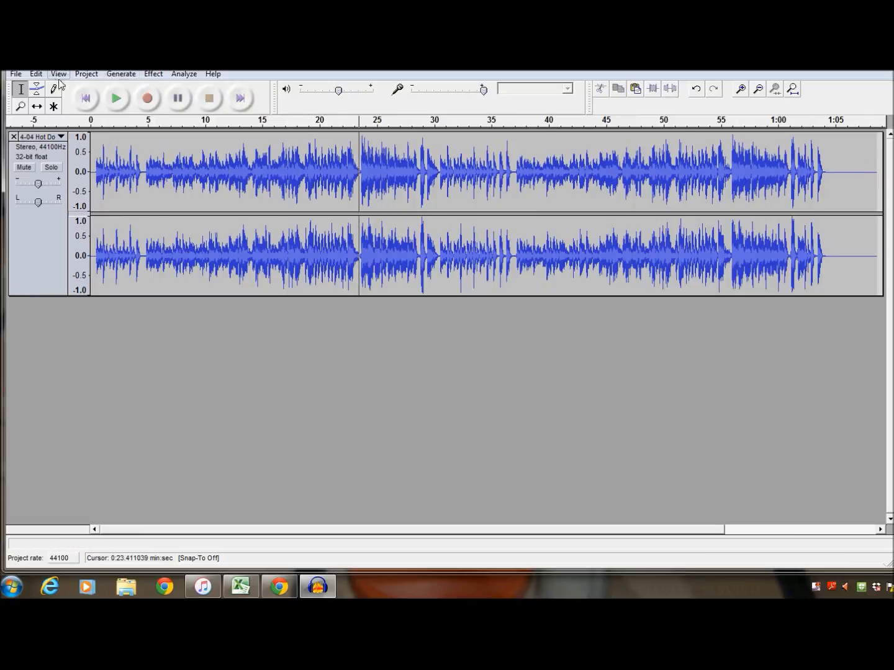
{"action": "left_click", "coordinate": [17, 75]}
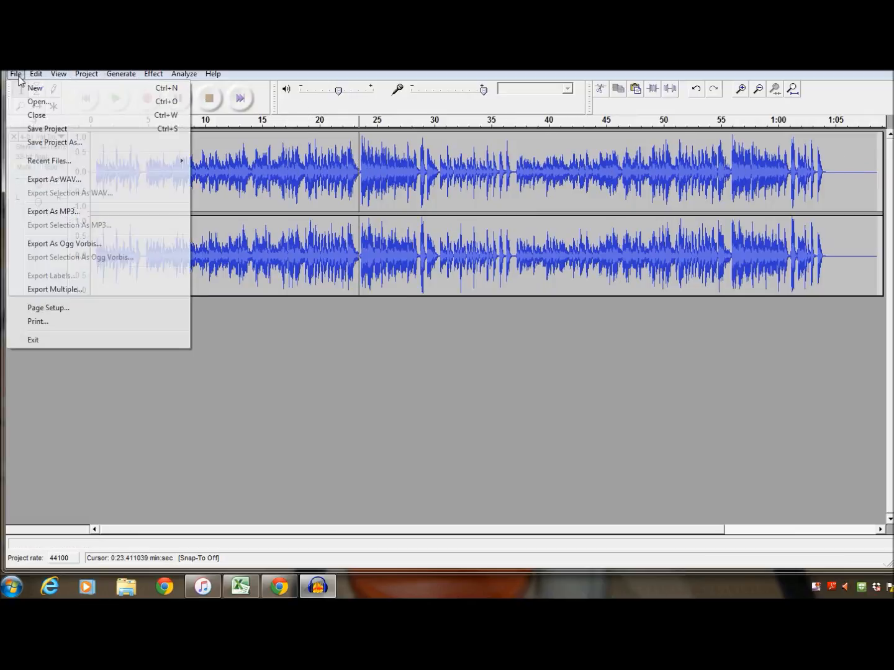
{"action": "left_click", "coordinate": [99, 211]}
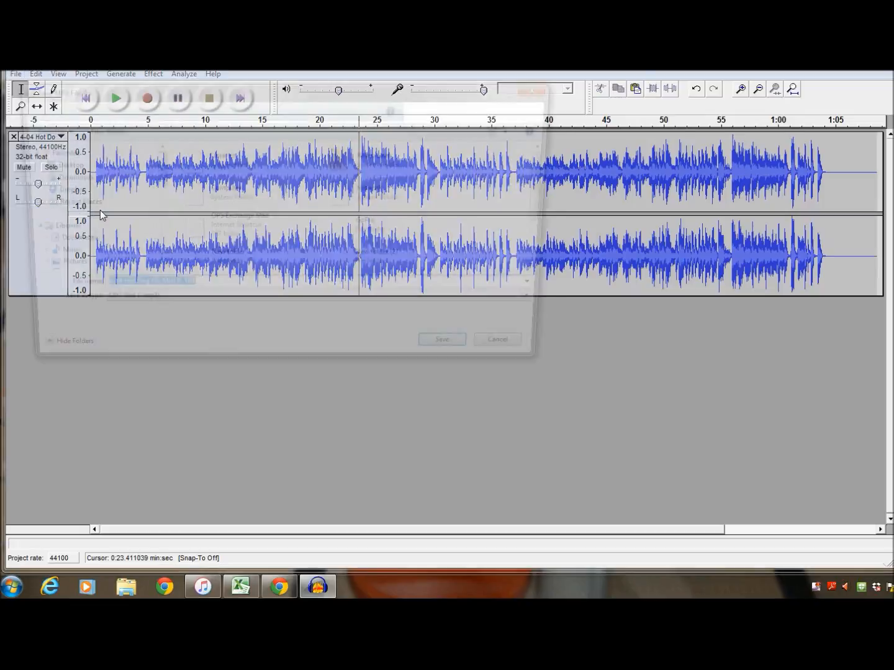
{"action": "left_click", "coordinate": [219, 287]}
{"action": "left_click_drag", "start_coordinate": [220, 288], "coordinate": [142, 291]}
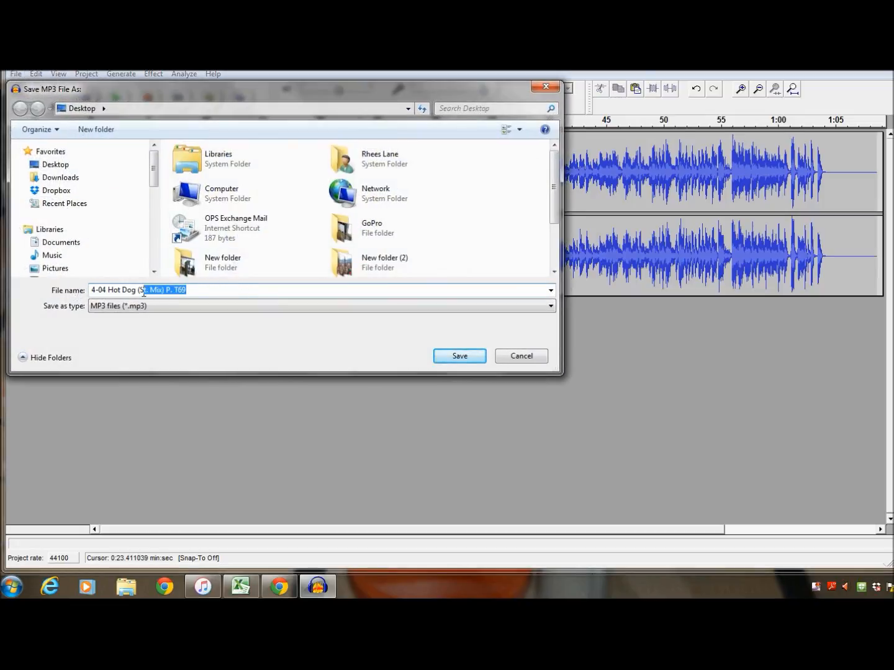
{"action": "key", "text": "BackSpace"}
{"action": "type", "text": "edit"}
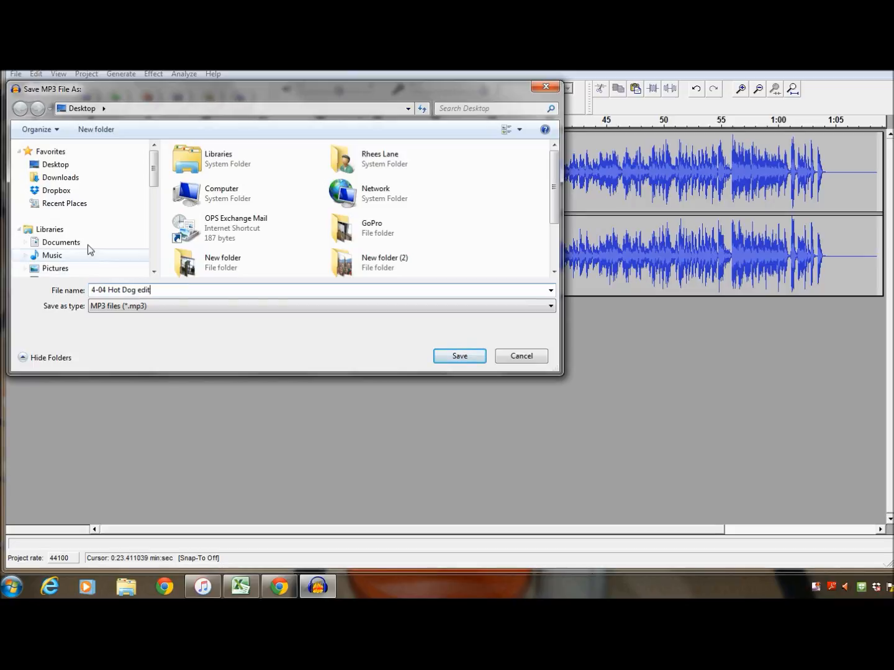
{"action": "left_click", "coordinate": [66, 169]}
{"action": "left_click", "coordinate": [451, 359]}
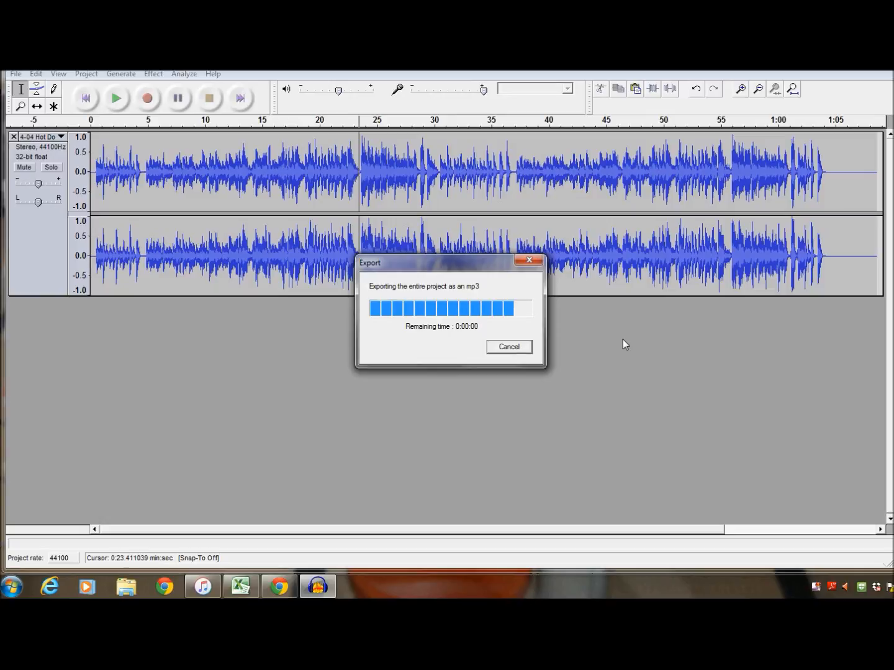
- Open the exported "4-04 Hot Dog edit" MP3 from the desktop in iTunes and pause its playback
{"action": "left_click", "coordinate": [838, 64]}
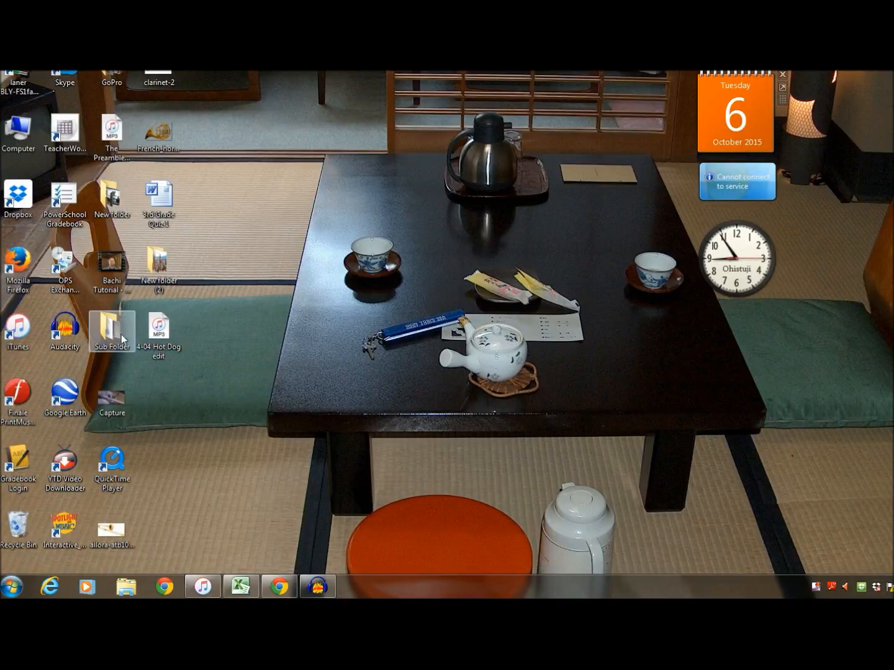
{"action": "double_click", "coordinate": [164, 331]}
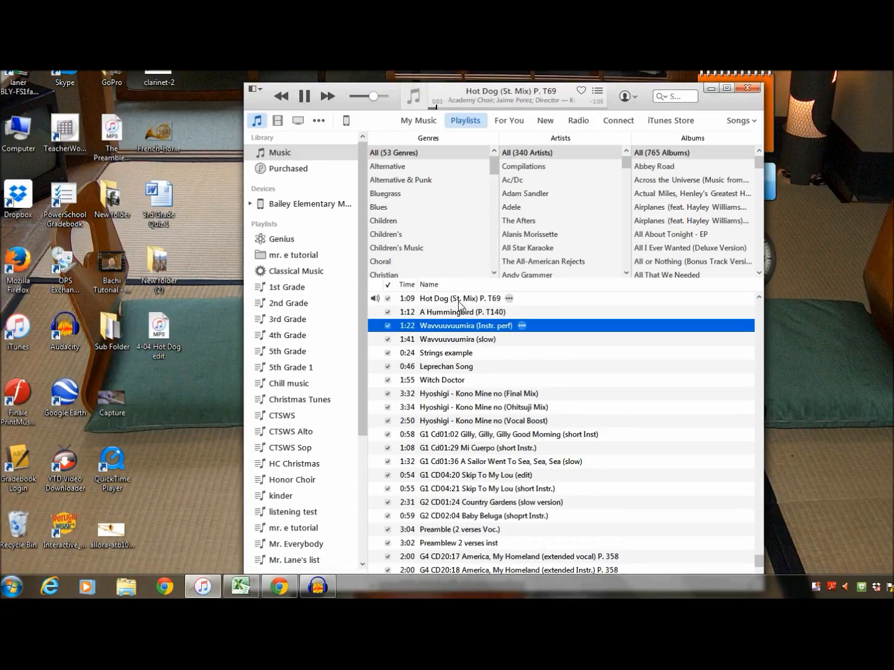
{"action": "left_click", "coordinate": [304, 96]}
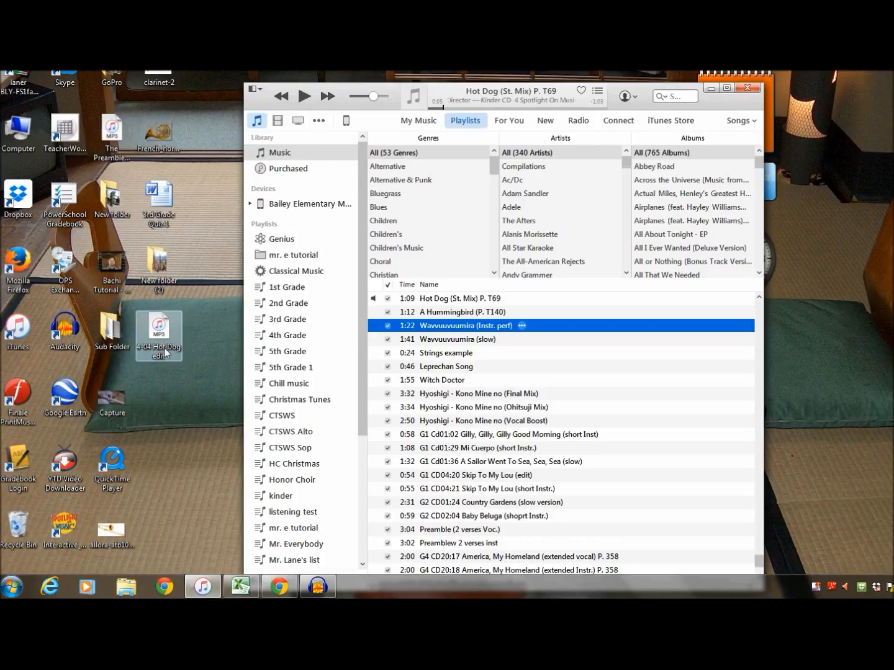
- Rename the "Hot Dog (St. Mix) P. T69" song in the iTunes list to "Hot Dog edit"
{"action": "left_click", "coordinate": [462, 300]}
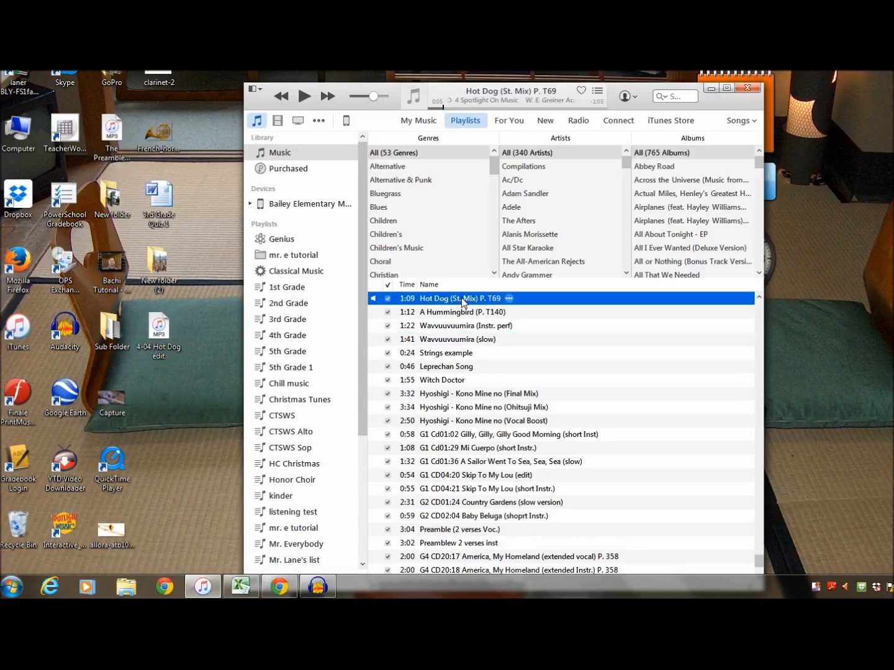
{"action": "left_click", "coordinate": [462, 299]}
{"action": "double_click", "coordinate": [492, 298]}
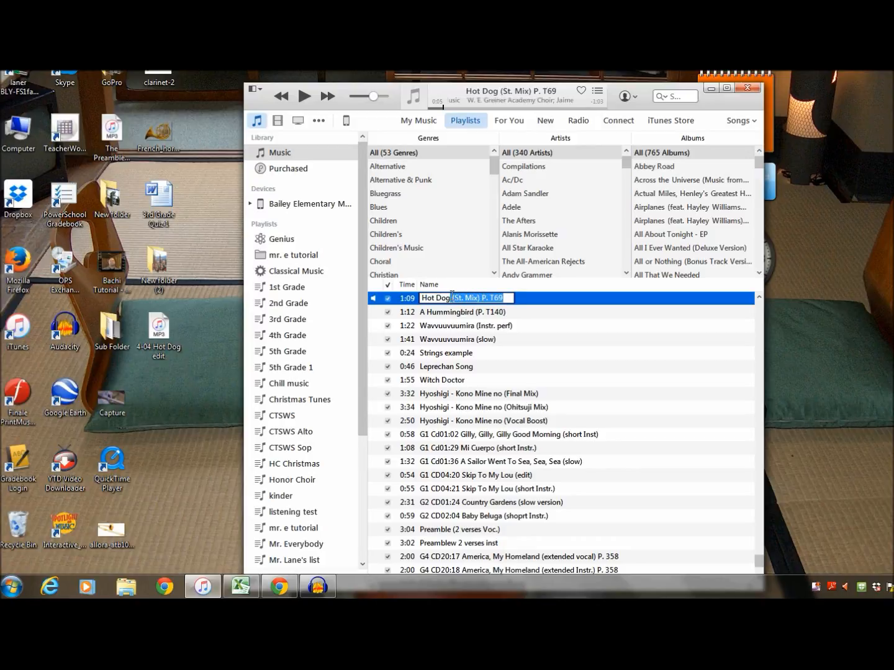
{"action": "key", "text": "BackSpace"}
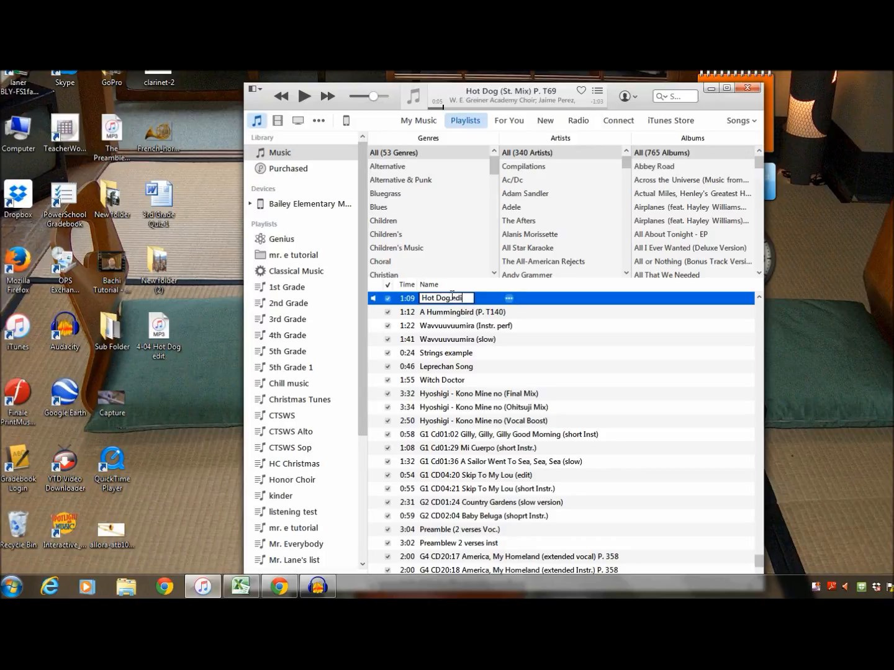
{"action": "left_click", "coordinate": [482, 327]}
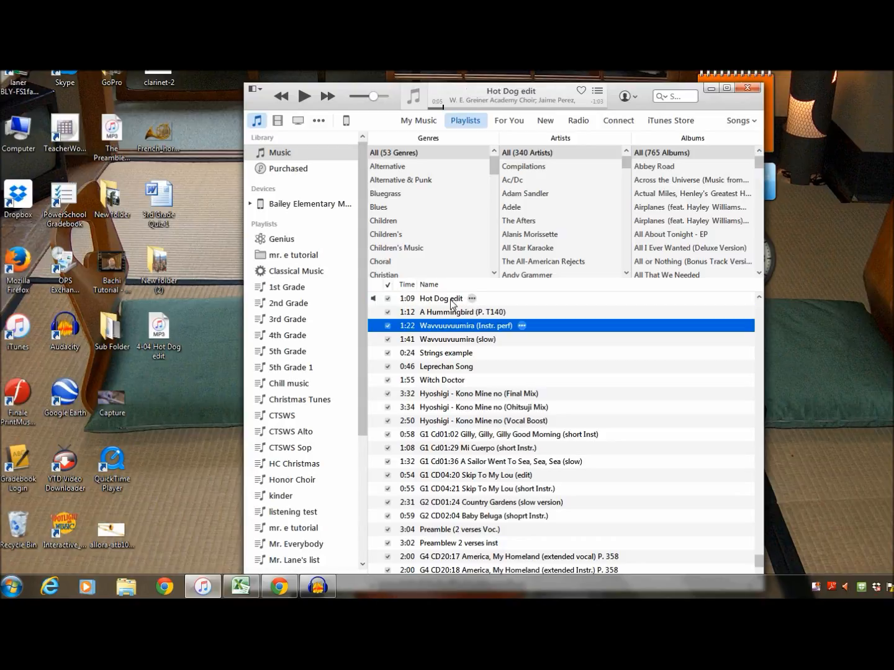
- Delete the "Hot Dog edit" song from the iTunes library and move its file to the Recycle Bin
{"action": "left_click", "coordinate": [453, 301]}
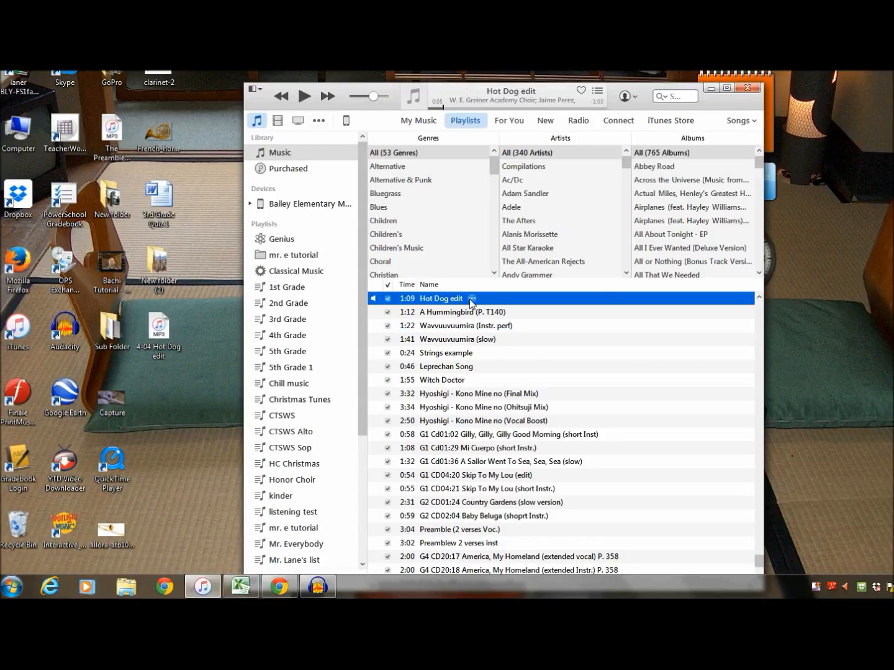
{"action": "left_click", "coordinate": [470, 299]}
{"action": "left_click", "coordinate": [530, 438]}
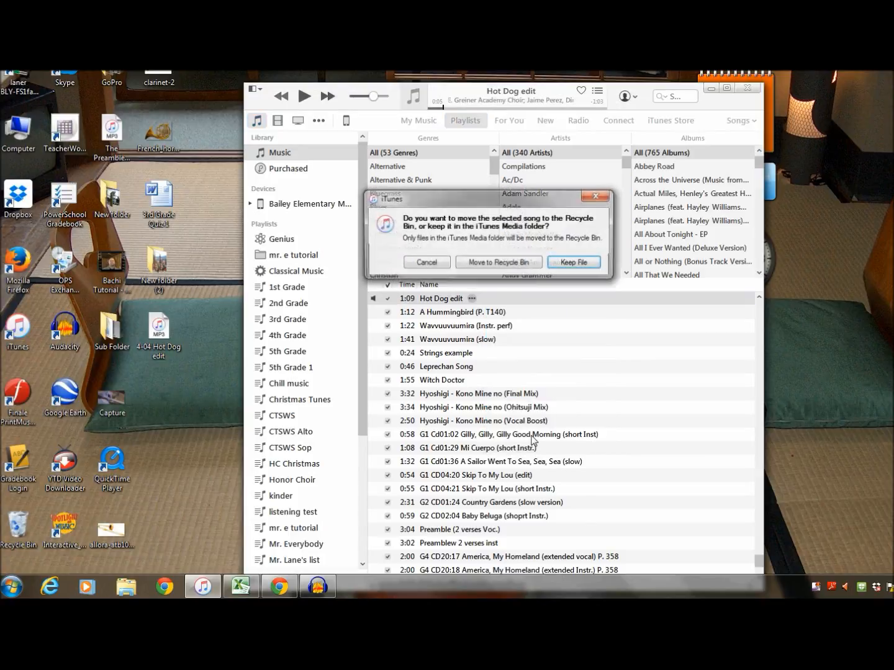
{"action": "left_click", "coordinate": [506, 264]}
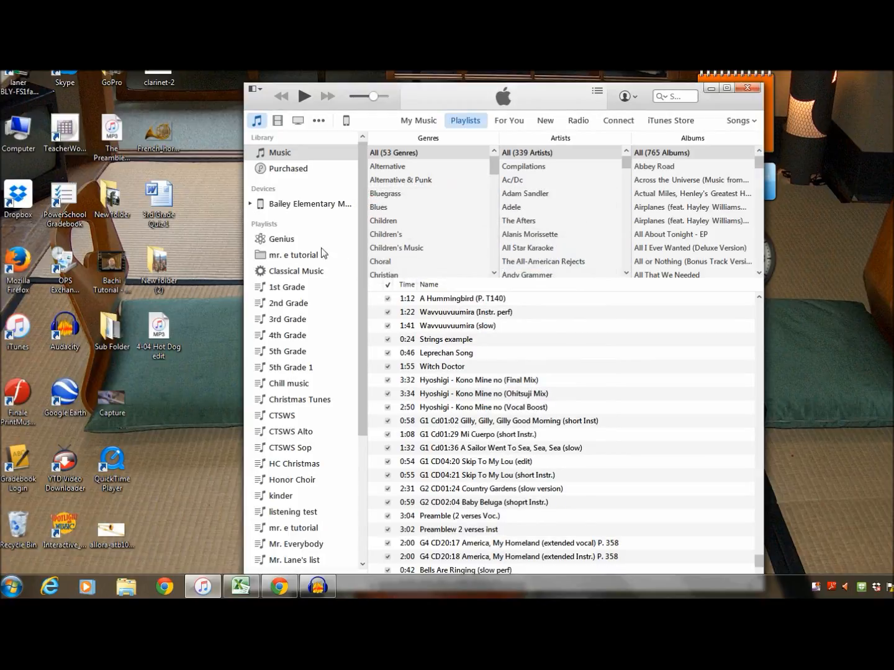
- Switch back to Audacity and remove the Hot Dog track from the project
{"action": "left_click", "coordinate": [188, 268]}
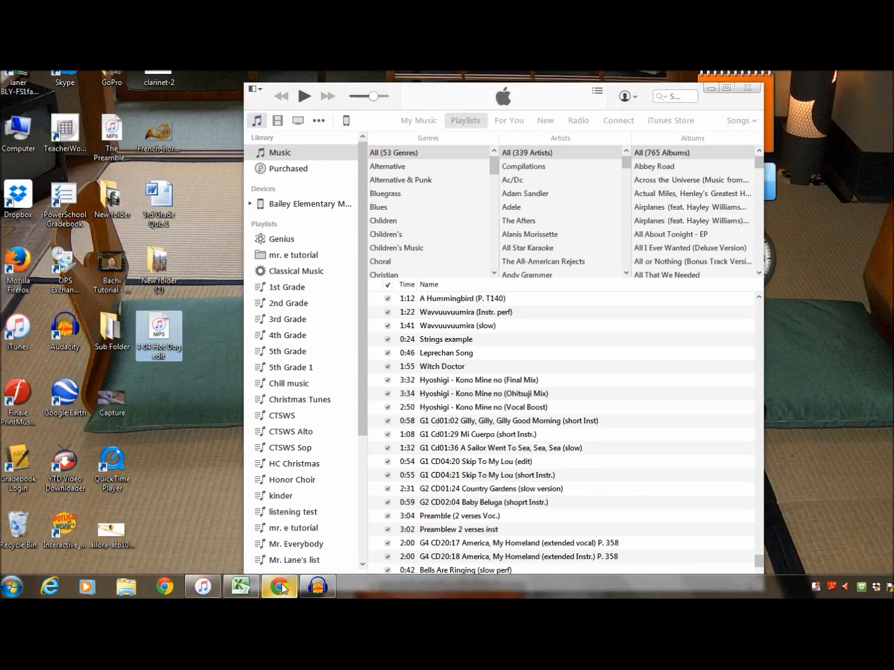
{"action": "left_click", "coordinate": [334, 485]}
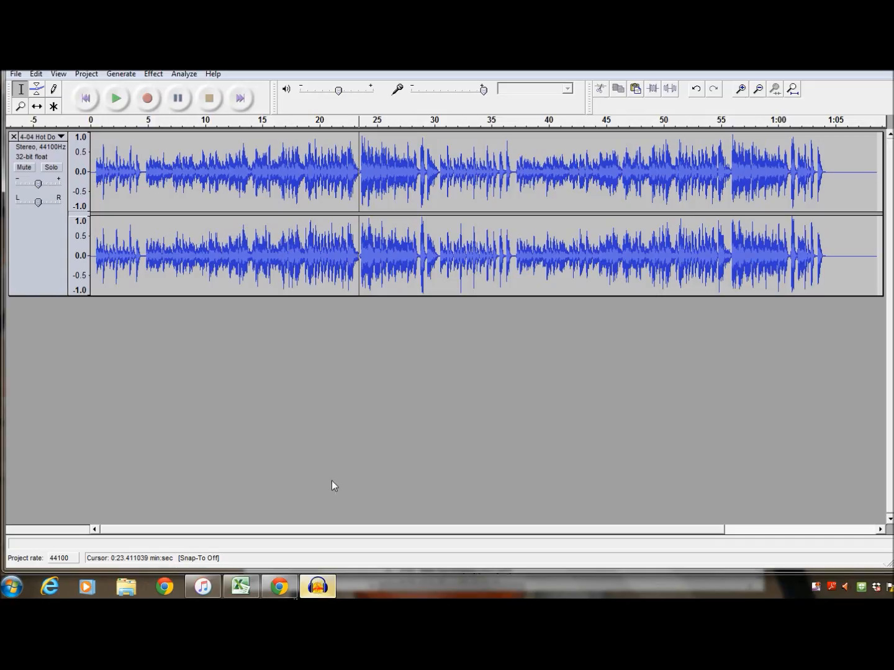
{"action": "left_click", "coordinate": [13, 138]}
- Search the iTunes Music folder for "peace cannon" and open the "29 Peace Round (cannon)" audio file
{"action": "left_click", "coordinate": [17, 74]}
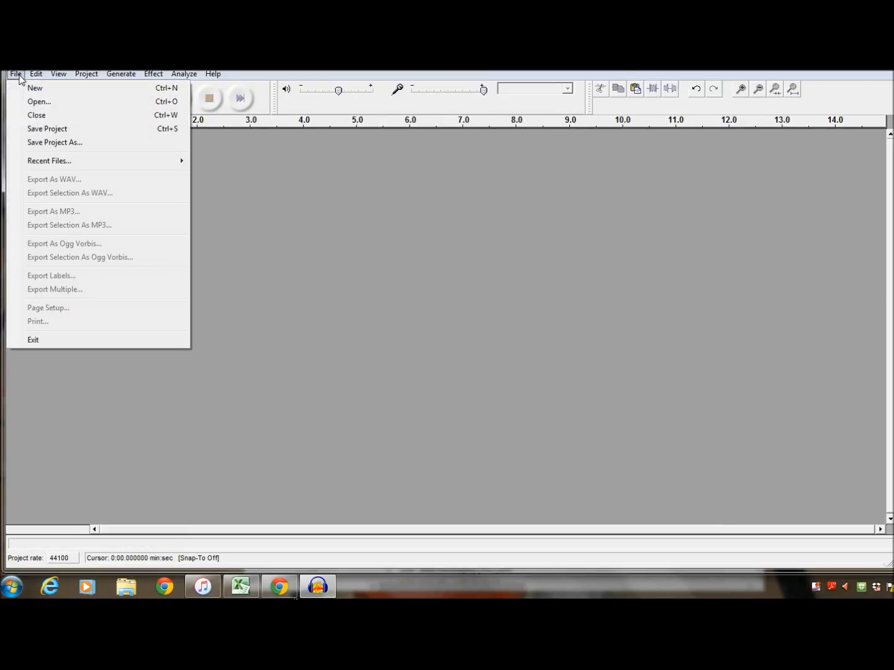
{"action": "left_click", "coordinate": [36, 102]}
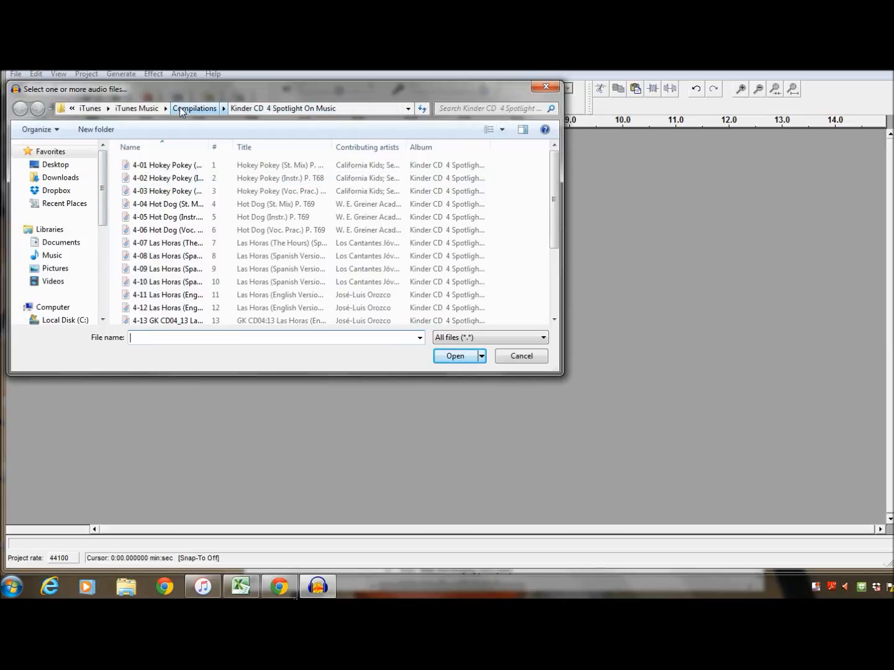
{"action": "left_click", "coordinate": [155, 110]}
{"action": "left_click", "coordinate": [491, 108]}
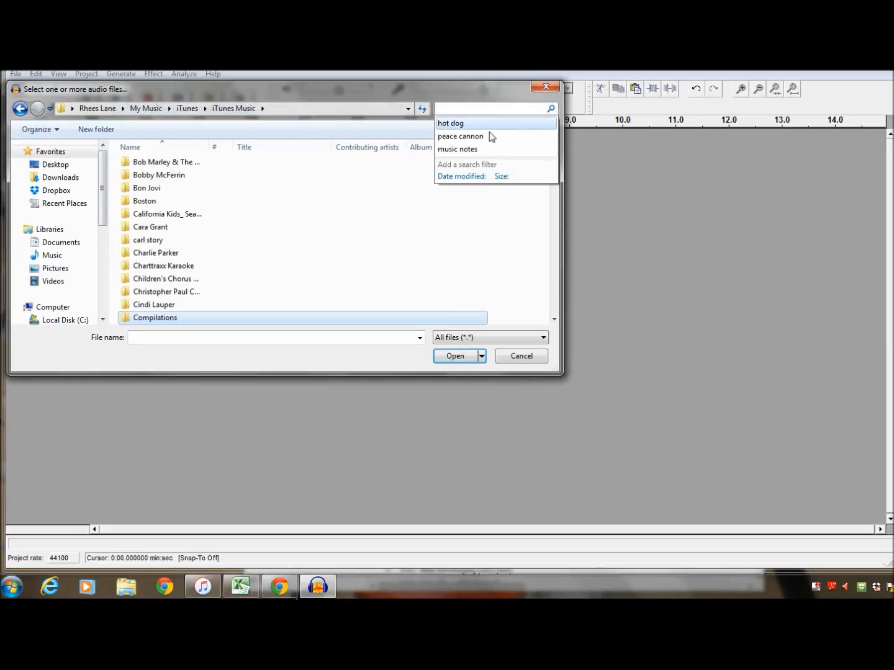
{"action": "left_click", "coordinate": [489, 135]}
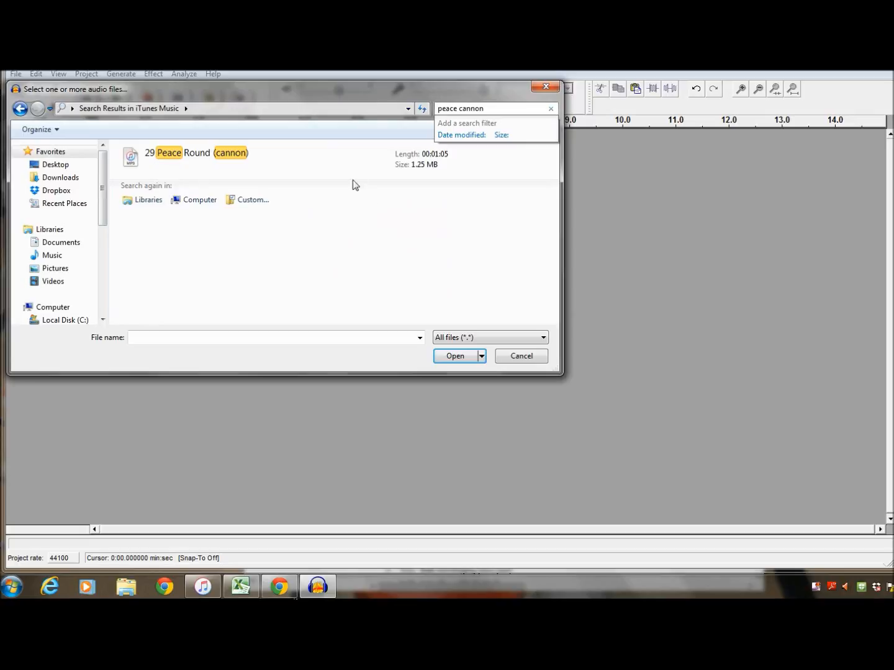
{"action": "double_click", "coordinate": [238, 157]}
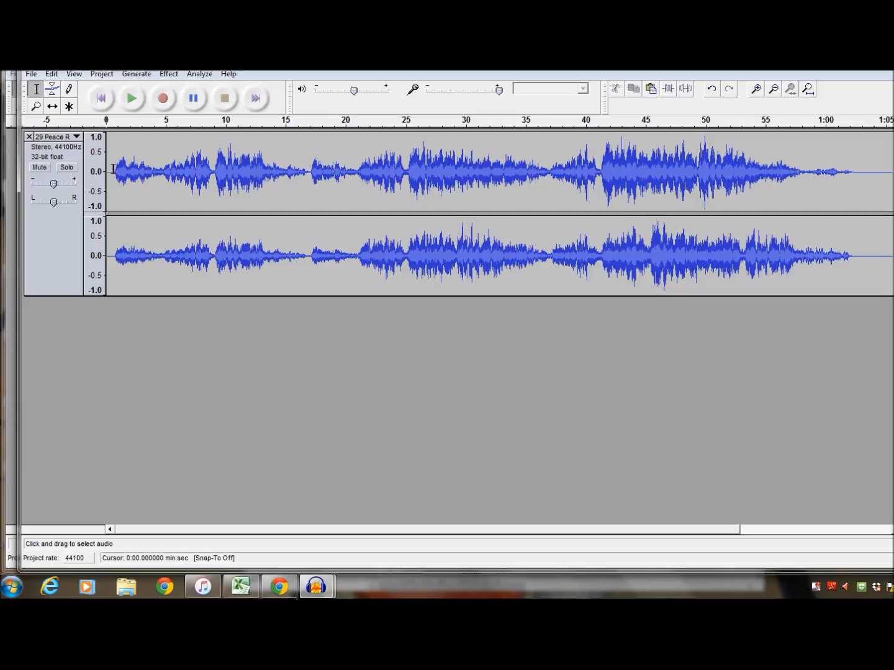
- Play the Peace Round track from about 0:00.7 to listen for where its first section ends
{"action": "left_click_drag", "start_coordinate": [114, 168], "coordinate": [314, 186]}
{"action": "left_click", "coordinate": [196, 204]}
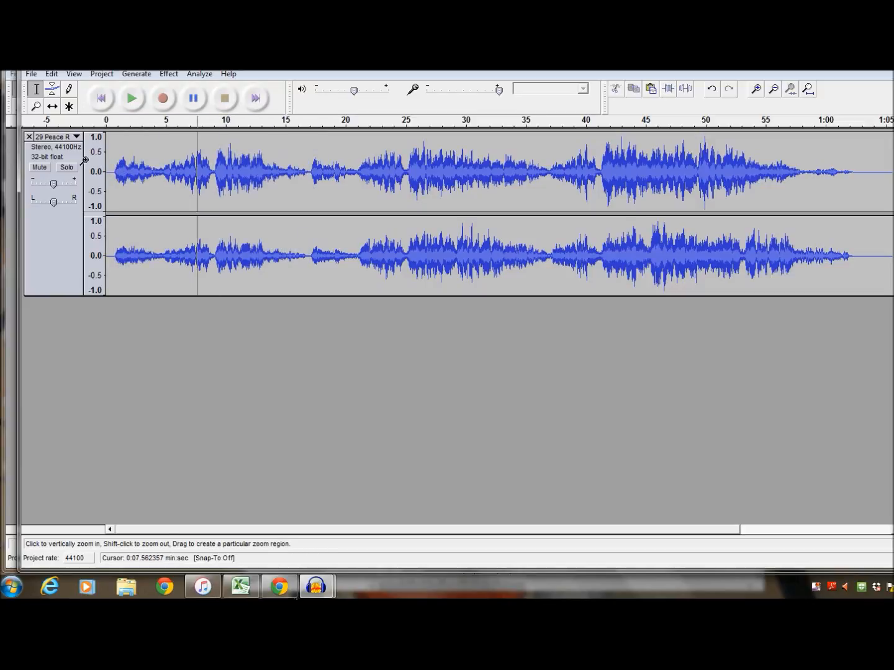
{"action": "left_click", "coordinate": [115, 165]}
{"action": "left_click", "coordinate": [133, 98]}
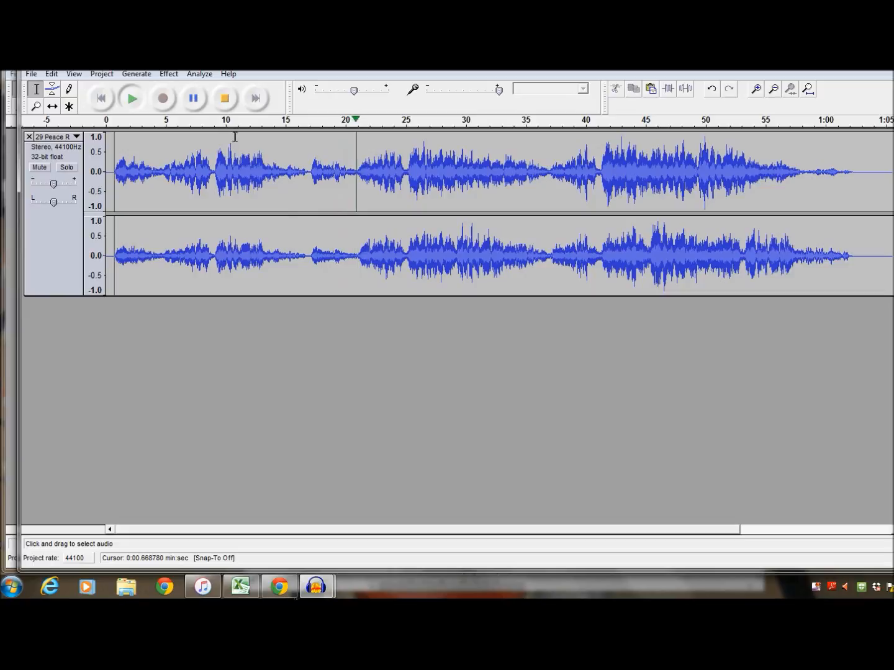
{"action": "left_click", "coordinate": [224, 98]}
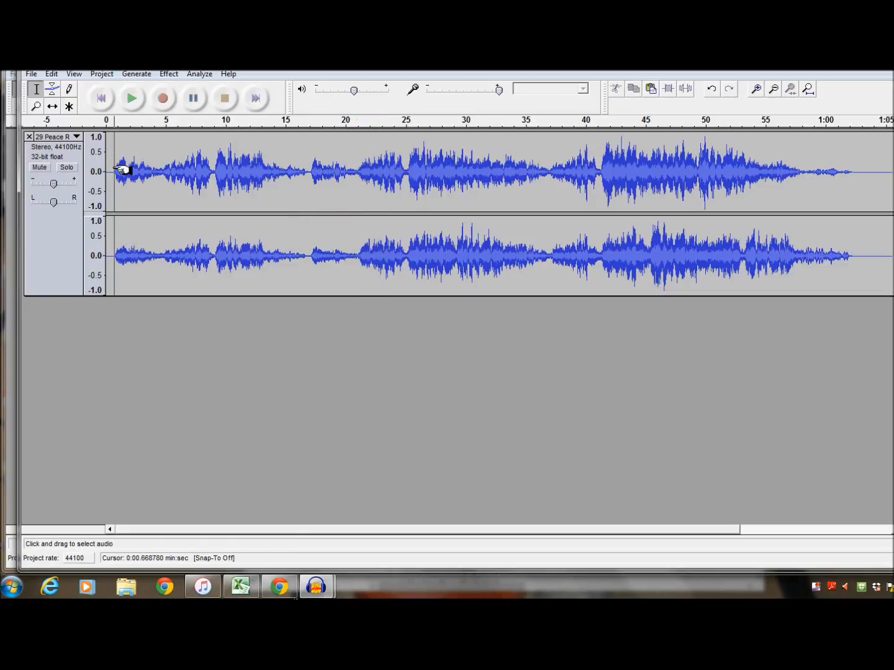
- Select the song's first section from about 0:00.7 to 0:17.1, fine-tune the selection's start, and copy it
{"action": "left_click_drag", "start_coordinate": [115, 171], "coordinate": [310, 207]}
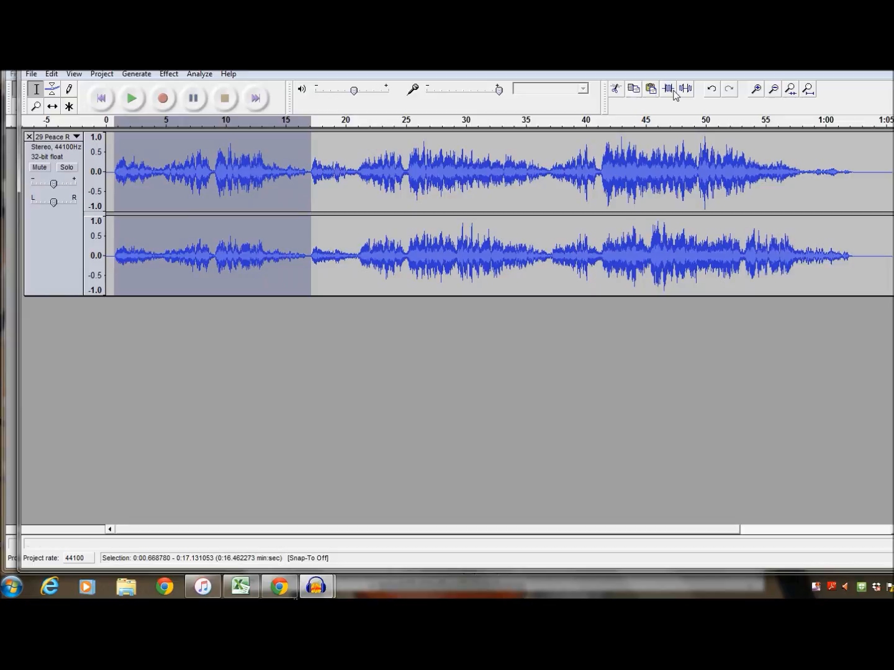
{"action": "left_click", "coordinate": [756, 90]}
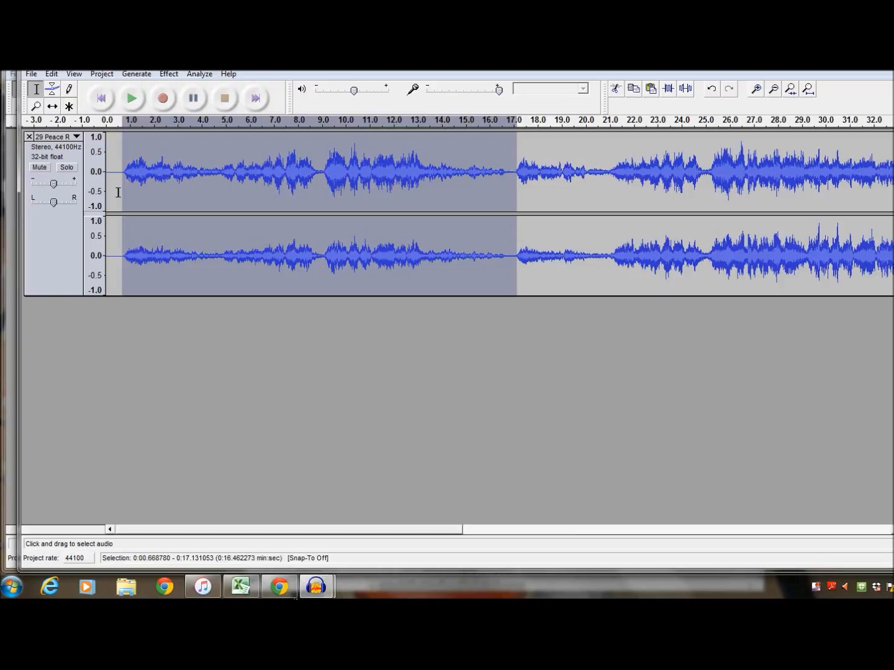
{"action": "left_click_drag", "start_coordinate": [125, 194], "coordinate": [124, 197]}
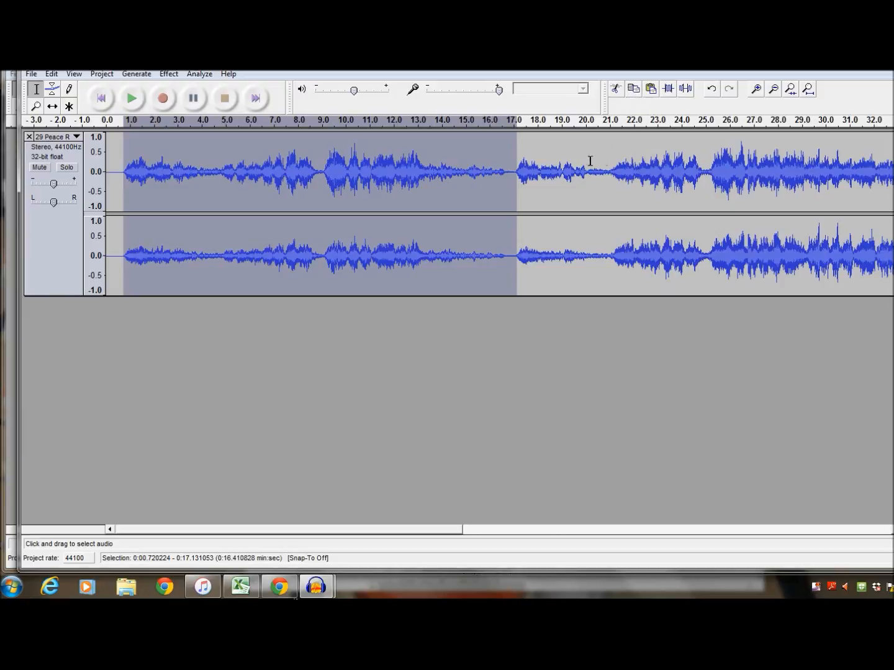
- Paste the copied section at about 0:17.1, where the first section ends
{"action": "left_click", "coordinate": [550, 161]}
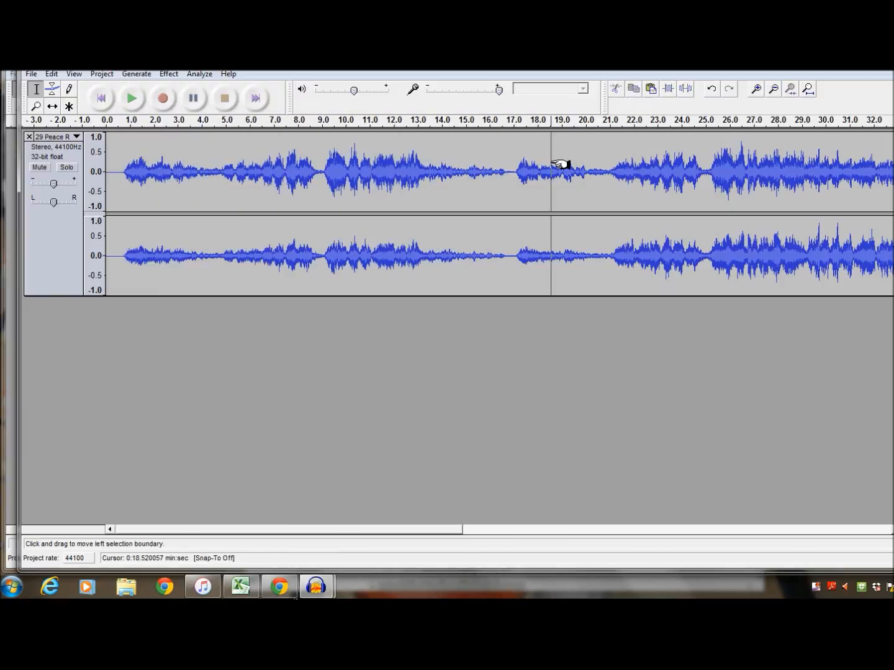
{"action": "left_click", "coordinate": [516, 169]}
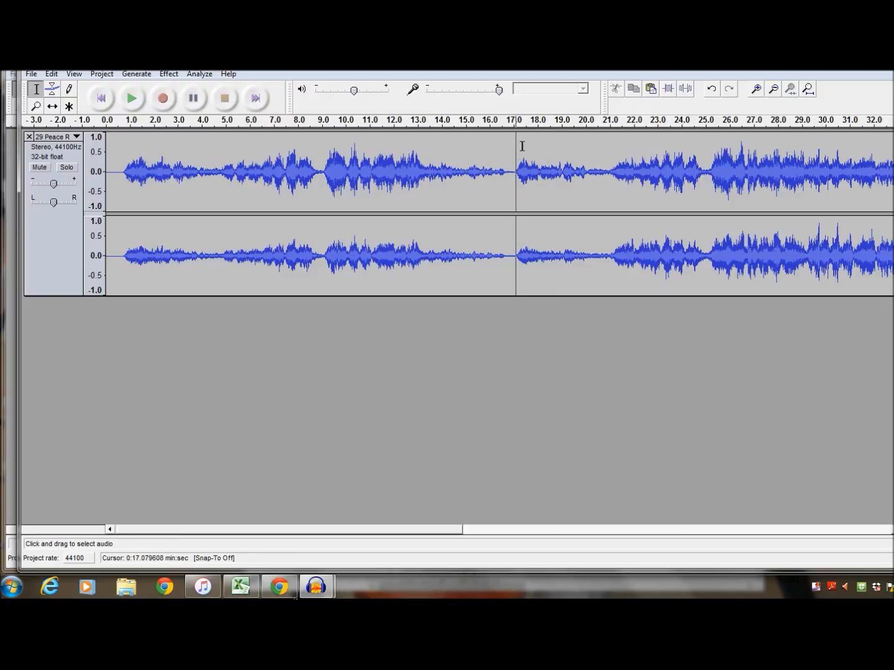
{"action": "left_click", "coordinate": [651, 89]}
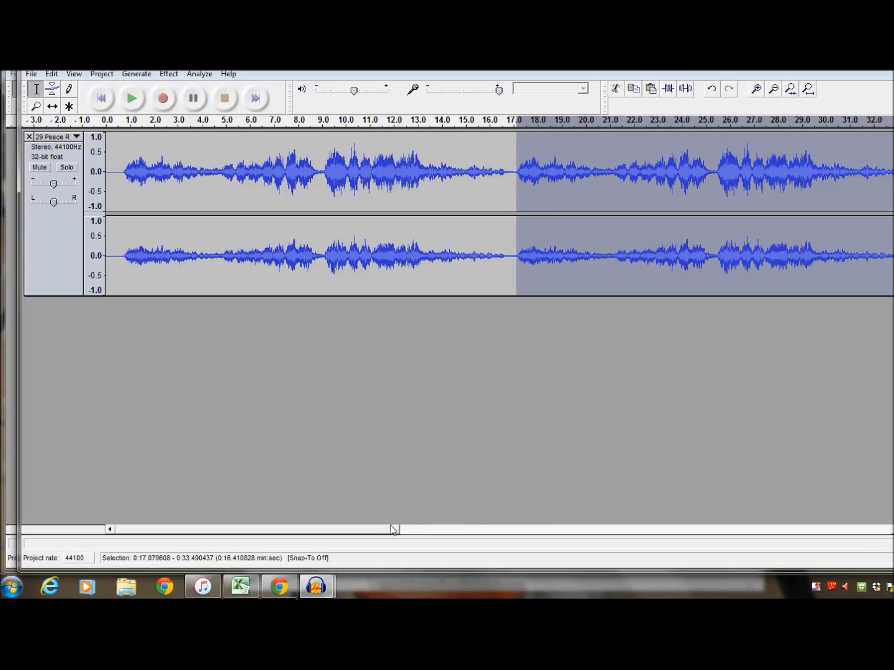
- Play the track from about 0:09.0 and from about 0:30.1 to check the joins at both ends of the pasted section
{"action": "left_click_drag", "start_coordinate": [392, 534], "coordinate": [442, 534]}
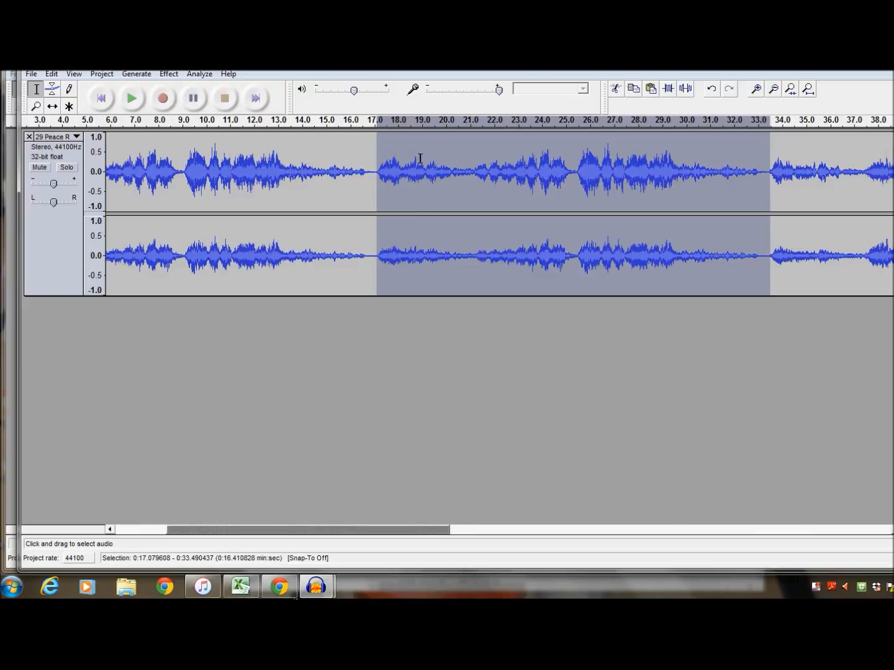
{"action": "left_click", "coordinate": [183, 166]}
{"action": "left_click", "coordinate": [134, 100]}
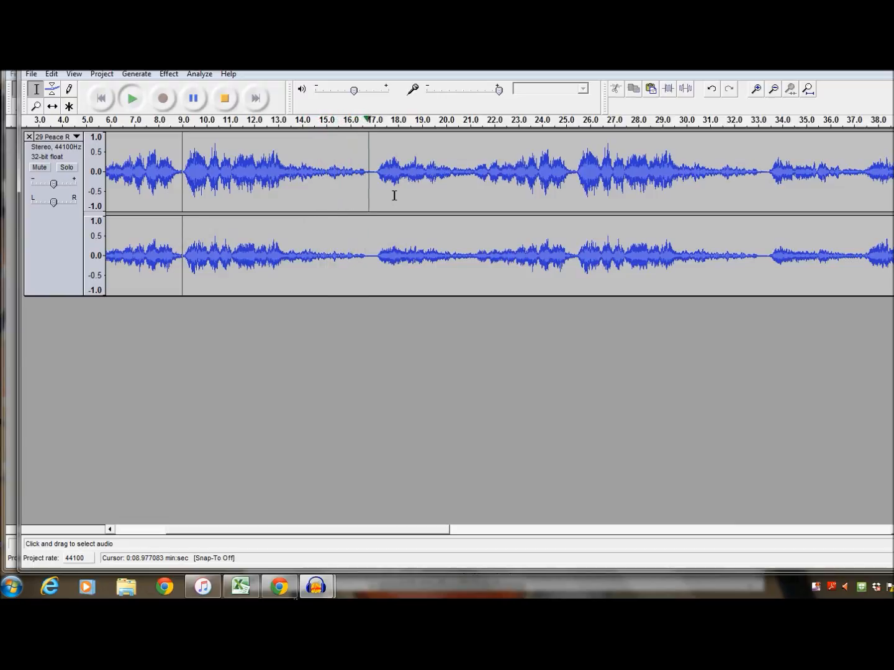
{"action": "left_click", "coordinate": [224, 98]}
{"action": "left_click", "coordinate": [688, 171]}
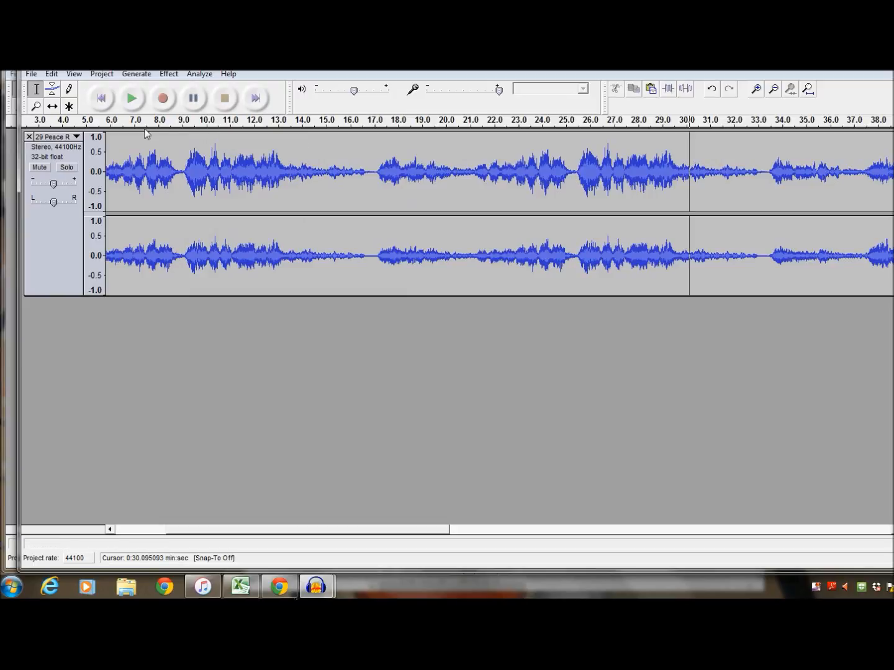
{"action": "left_click", "coordinate": [139, 100]}
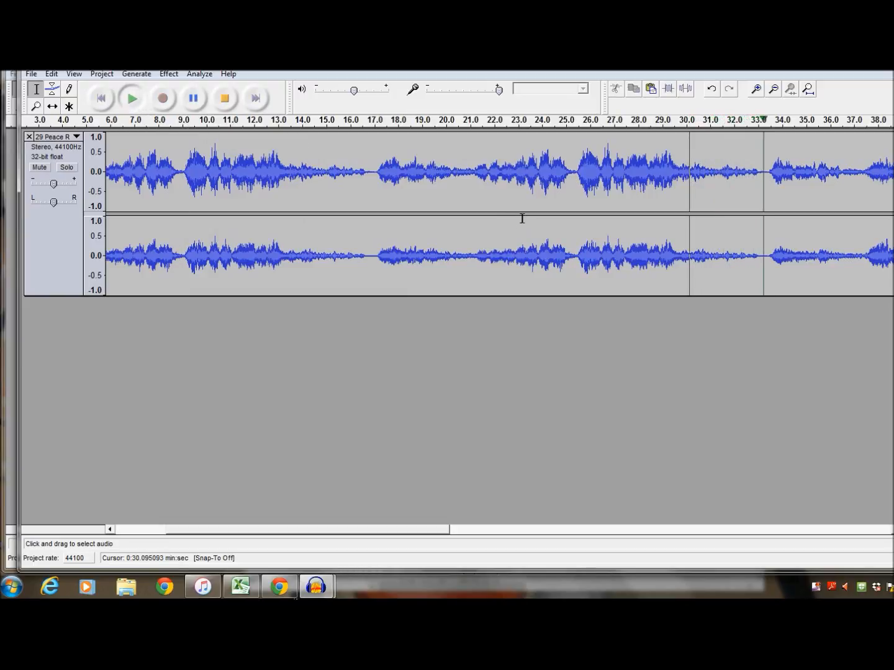
{"action": "key", "text": "space"}
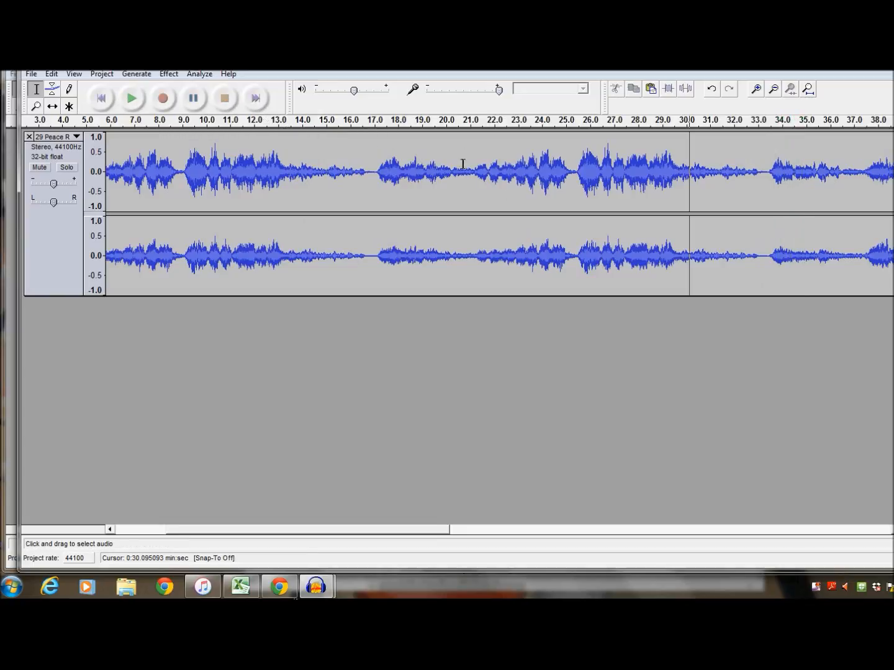
- Export the whole Peace Round project as an MP3 on the Desktop, adding "edit" to the file name
{"action": "left_click", "coordinate": [806, 88]}
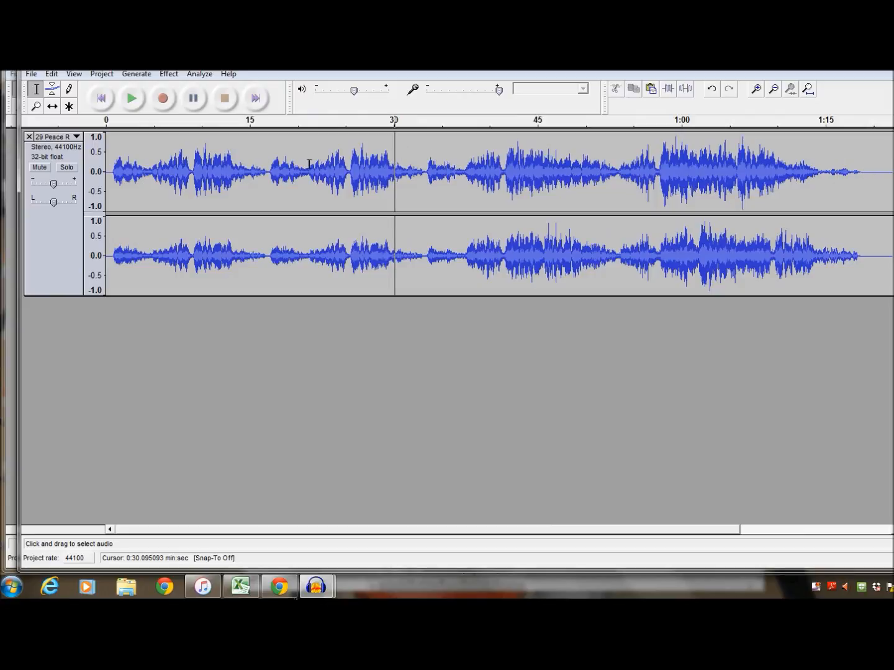
{"action": "left_click", "coordinate": [31, 74]}
{"action": "left_click", "coordinate": [70, 211]}
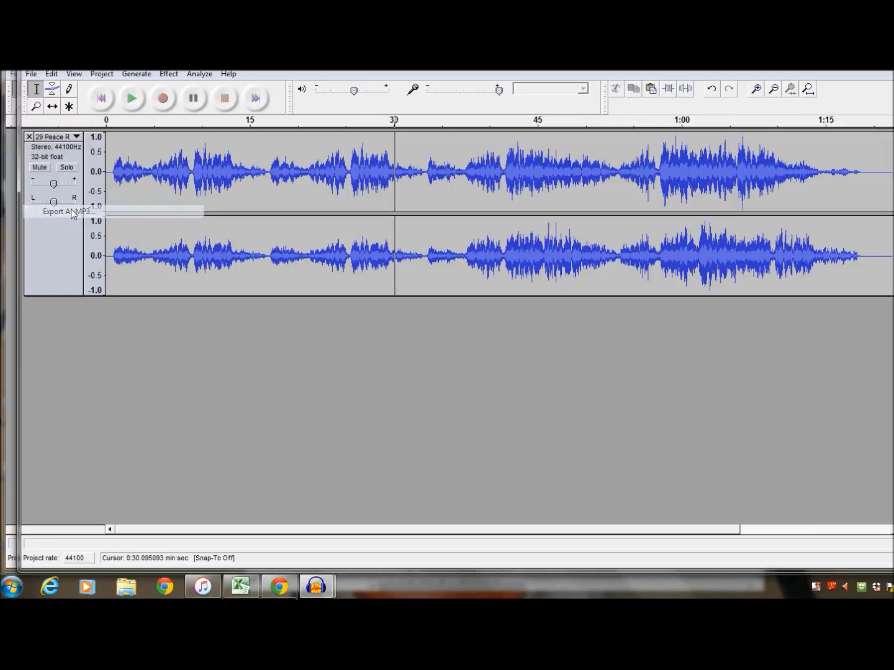
{"action": "left_click", "coordinate": [303, 289]}
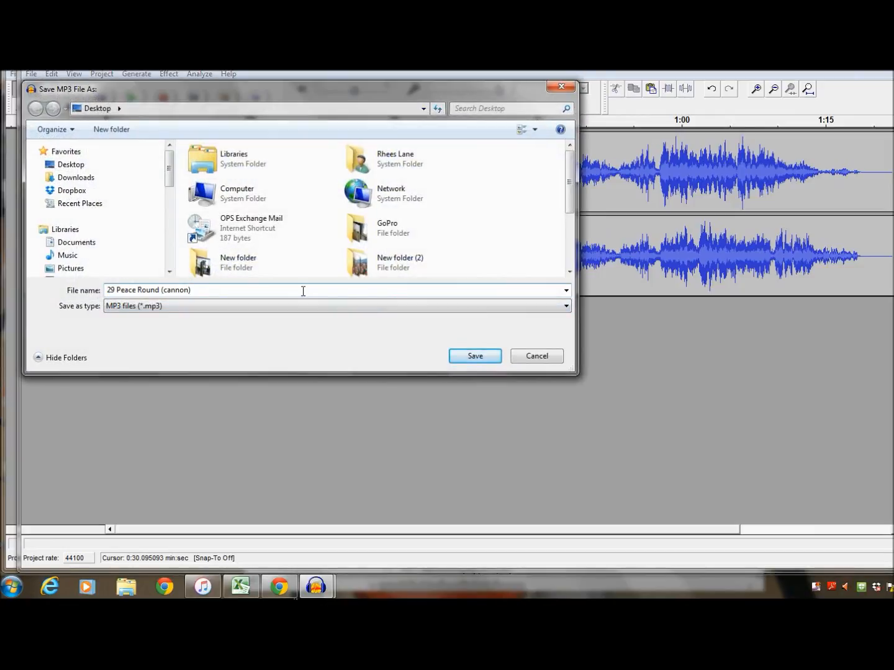
{"action": "type", "text": "edit"}
{"action": "left_click", "coordinate": [475, 355]}
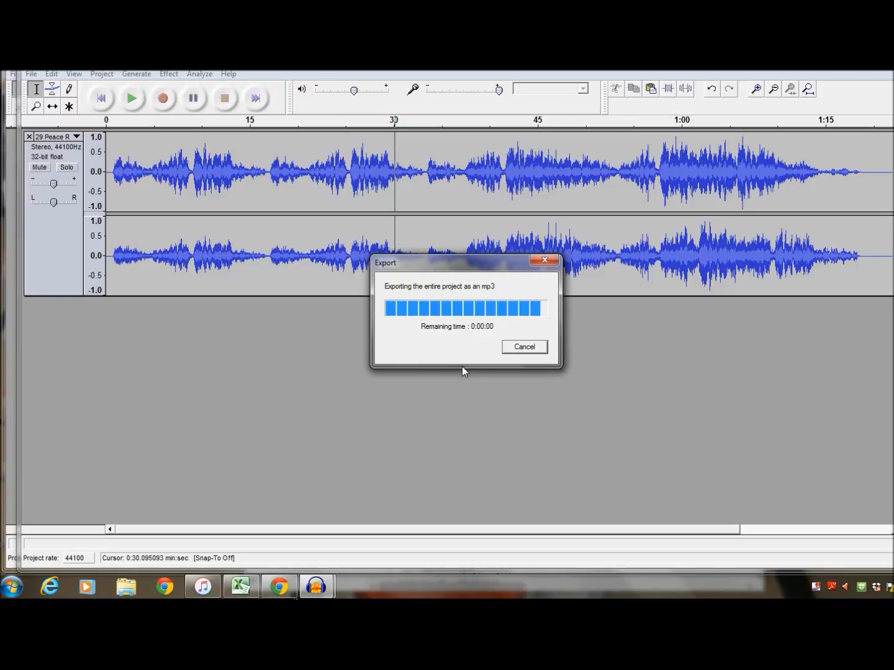
{"action": "left_click", "coordinate": [319, 364]}
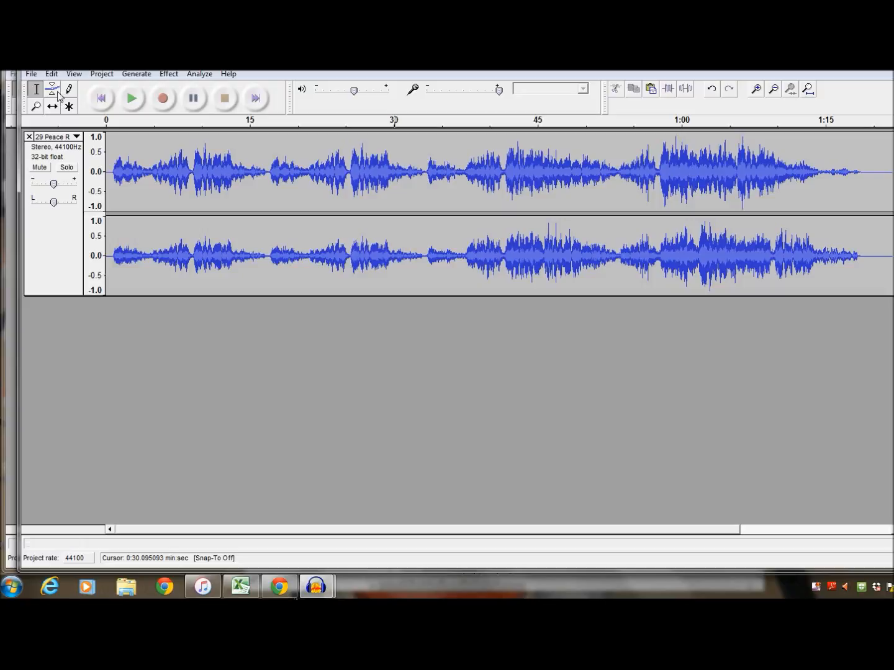
- Exit the audio editor without saving changes to any of the open projects
{"action": "left_click", "coordinate": [31, 74]}
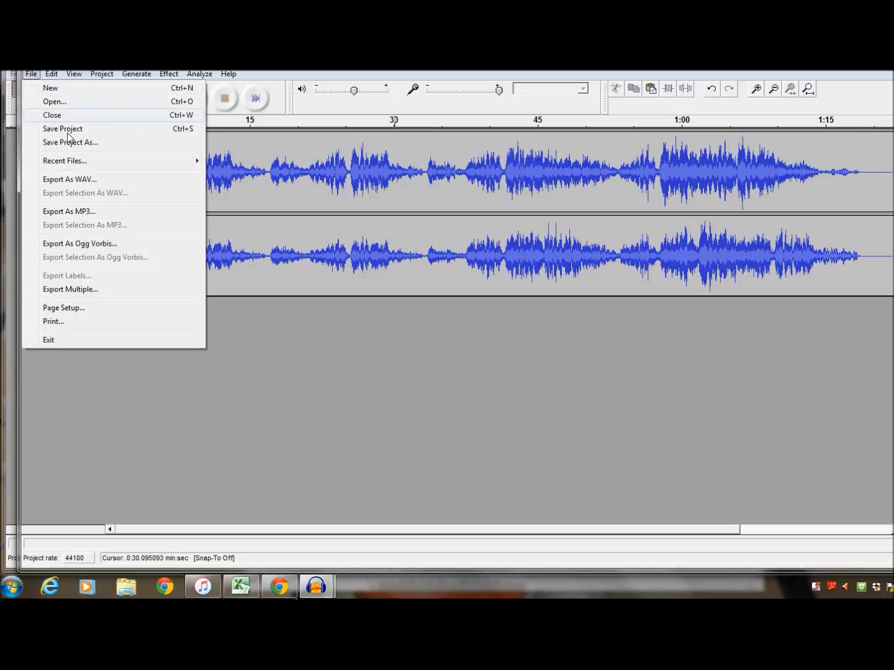
{"action": "left_click", "coordinate": [82, 339]}
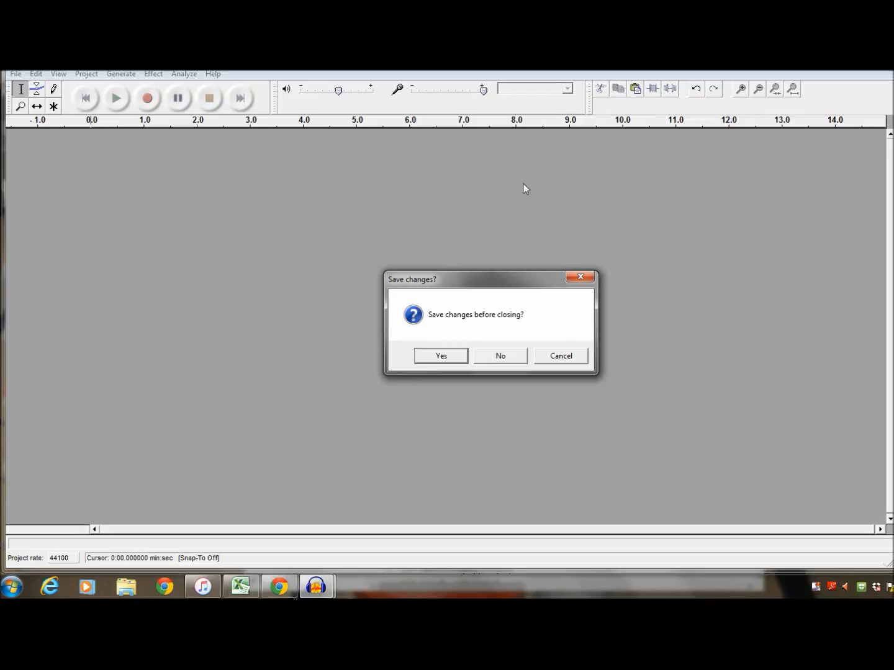
{"action": "left_click", "coordinate": [494, 356]}
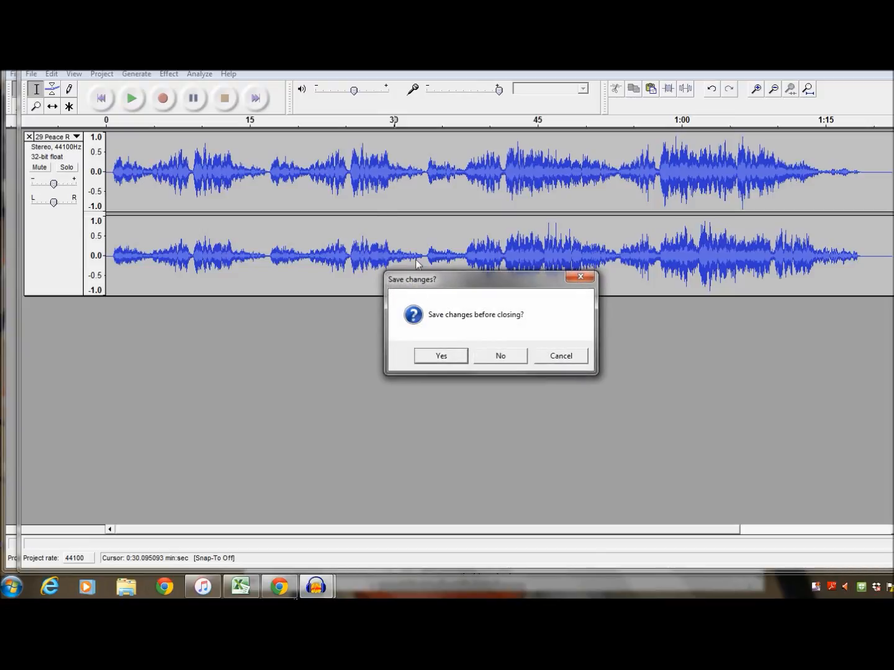
{"action": "left_click", "coordinate": [491, 356]}
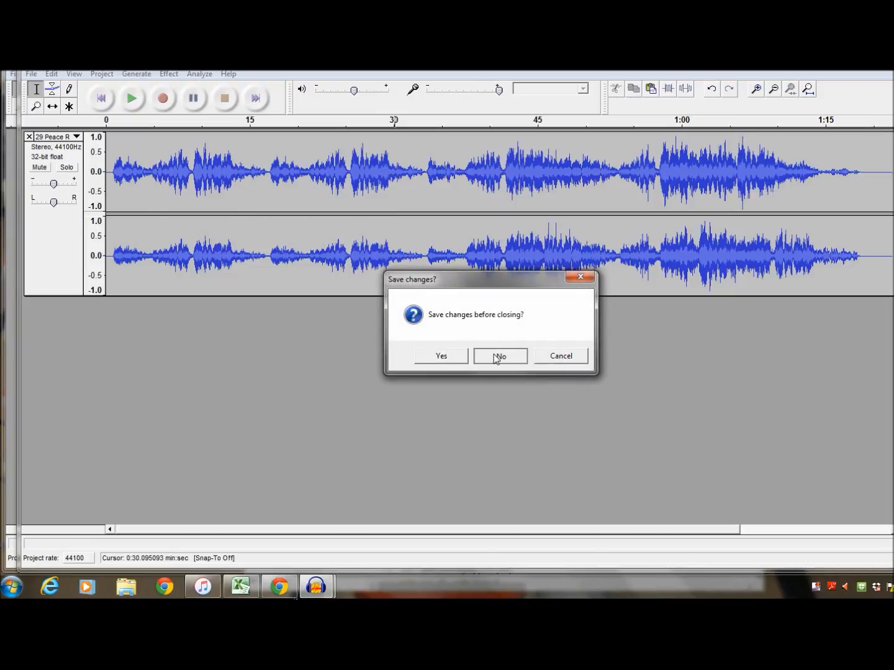
{"action": "left_click", "coordinate": [159, 403]}
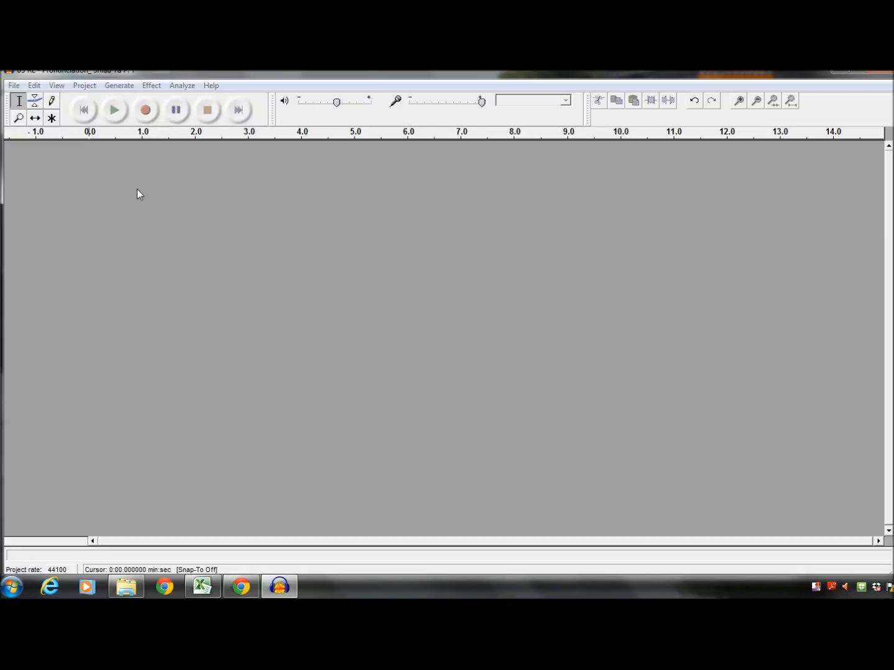
- Open the "02 Shiau Ya P. T60" audio file from the First Grade [Disc 2] folder and reposition its window
{"action": "key", "text": "ctrl+o"}
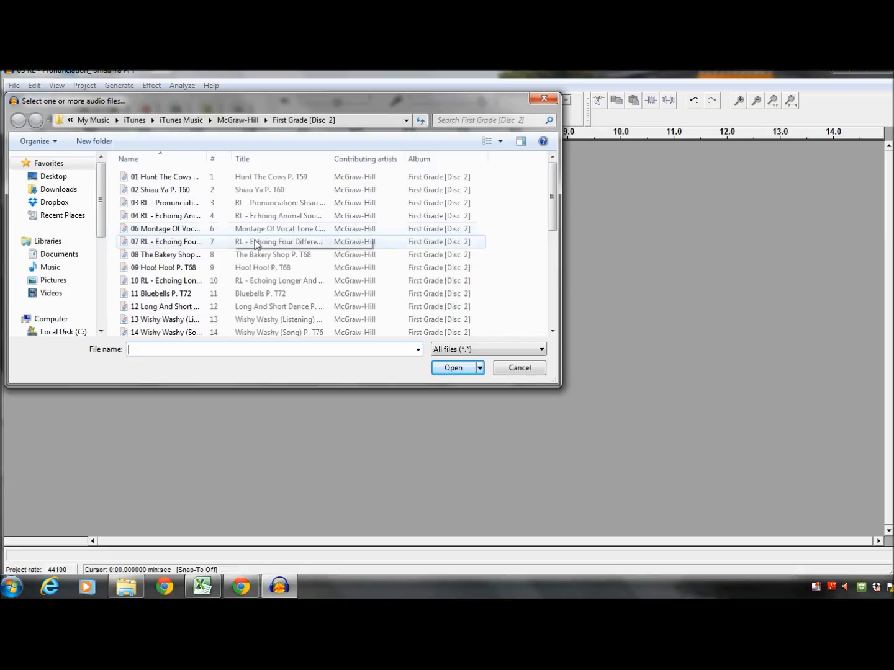
{"action": "left_click", "coordinate": [179, 193]}
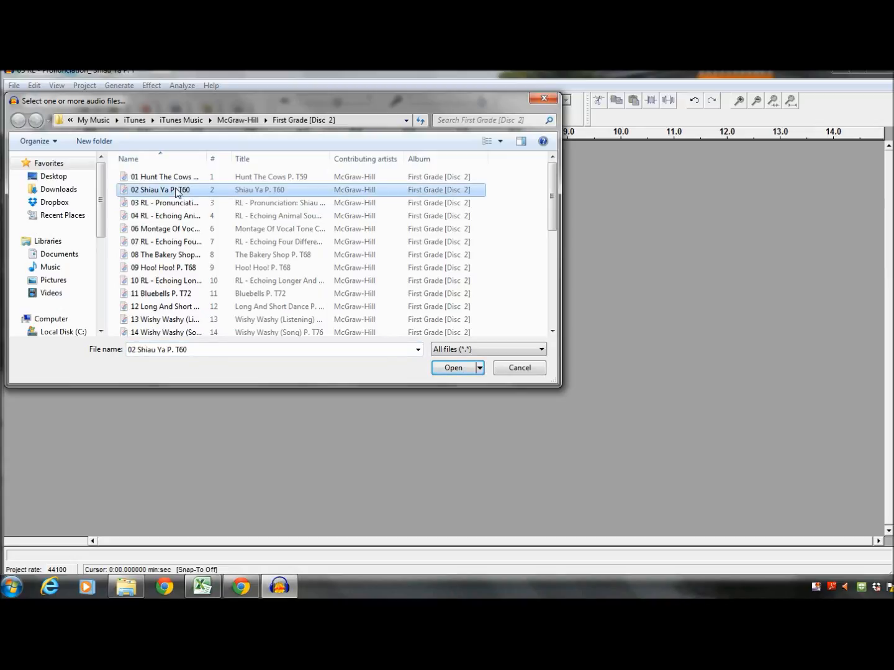
{"action": "double_click", "coordinate": [176, 190]}
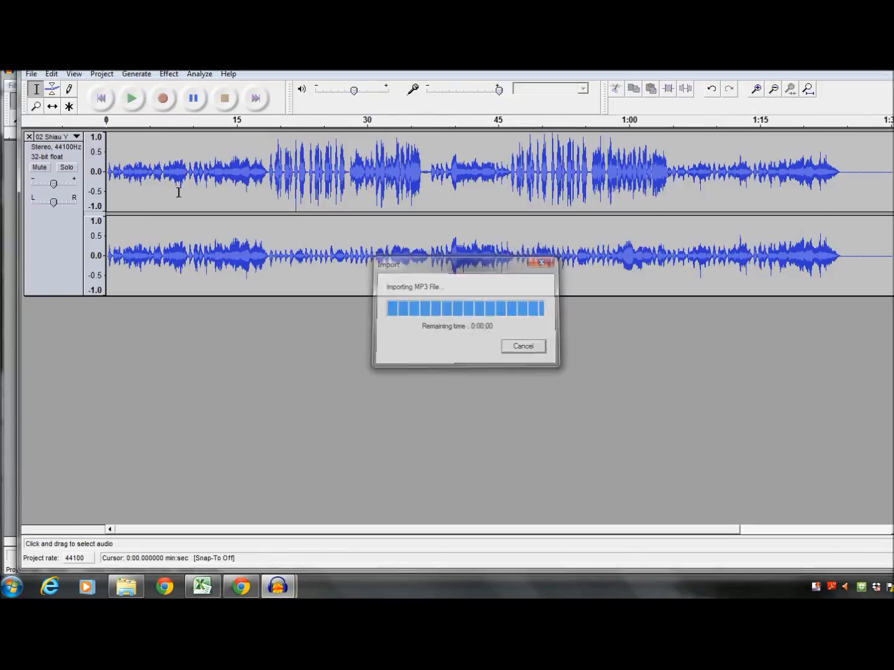
{"action": "left_click_drag", "start_coordinate": [317, 65], "coordinate": [306, 77]}
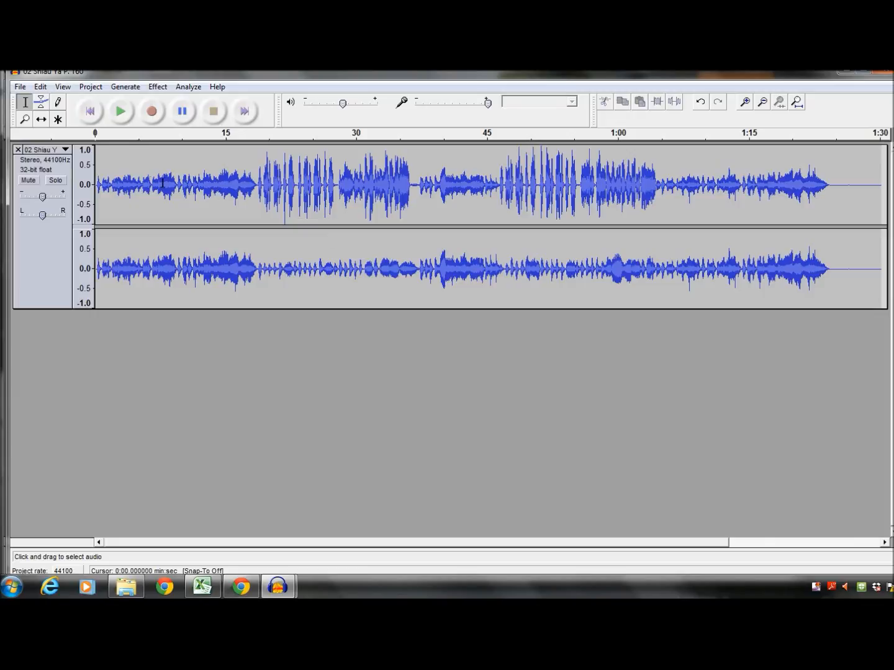
- Split the Shiau Ya stereo track into separate channels and cut all audio from the left channel
{"action": "left_click", "coordinate": [65, 151]}
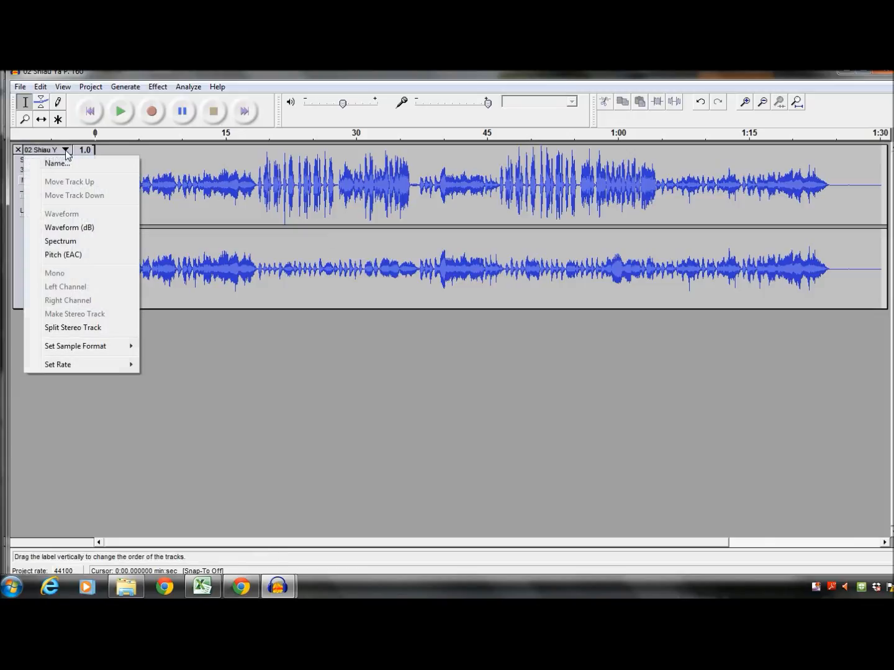
{"action": "left_click", "coordinate": [84, 329]}
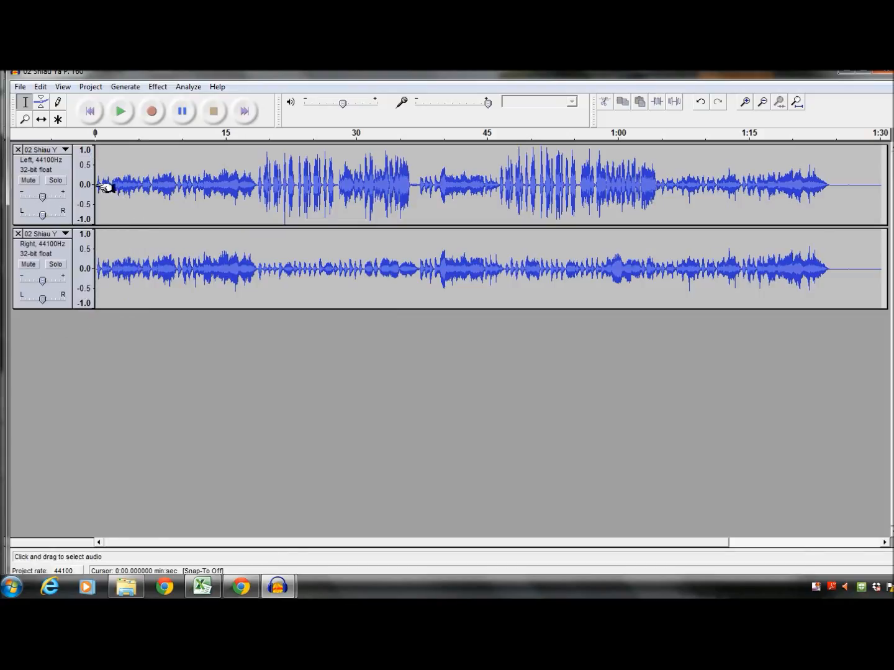
{"action": "left_click", "coordinate": [64, 165]}
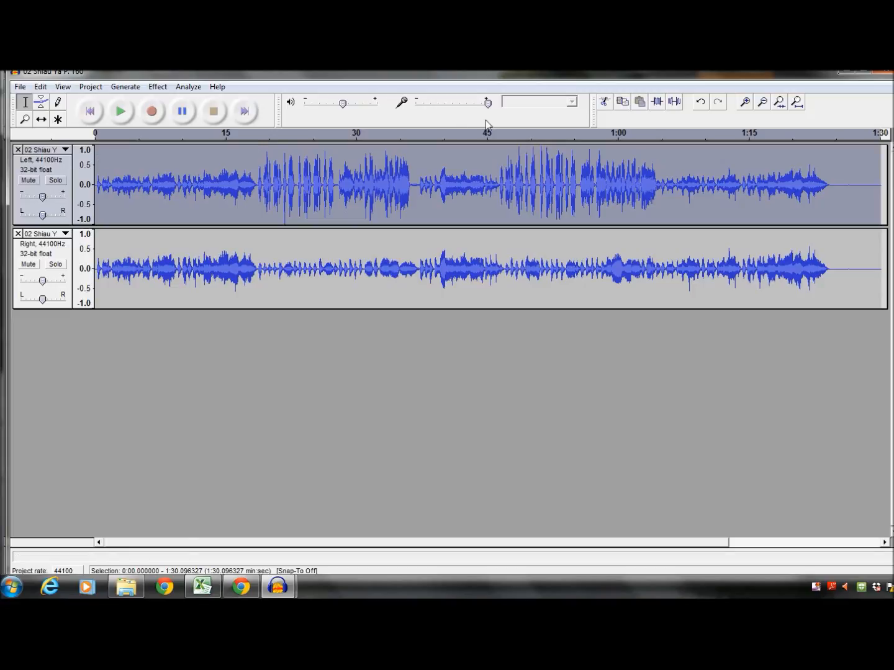
{"action": "left_click", "coordinate": [606, 104]}
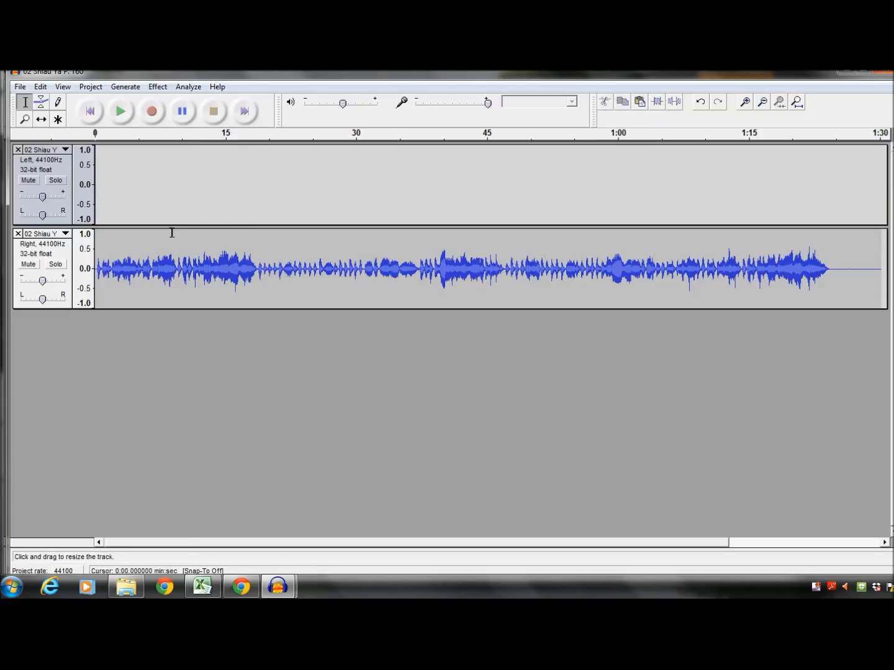
- Copy the entire right channel's audio and paste it at the start of the empty left channel
{"action": "left_click", "coordinate": [66, 254]}
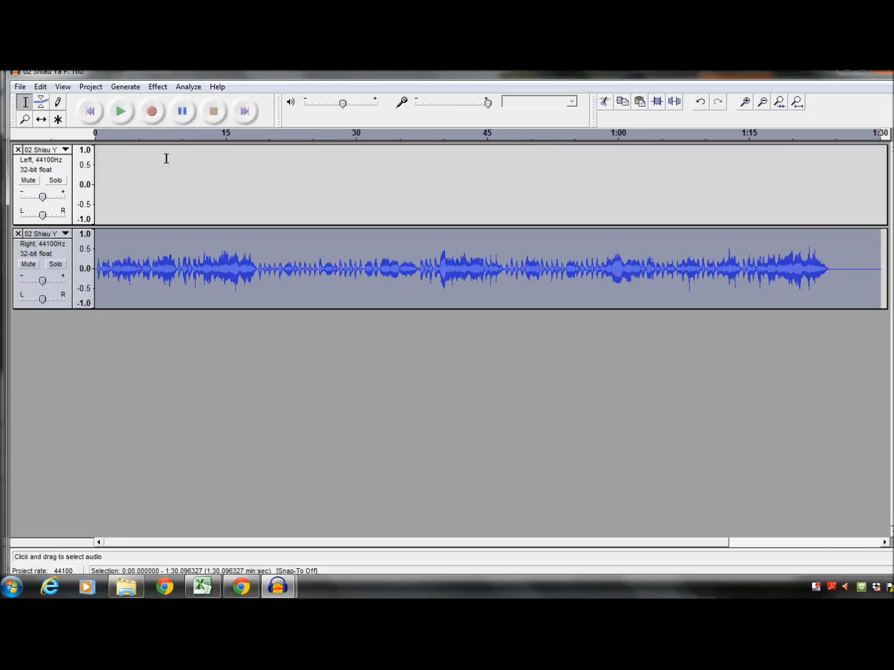
{"action": "key", "text": "ctrl+shift+a"}
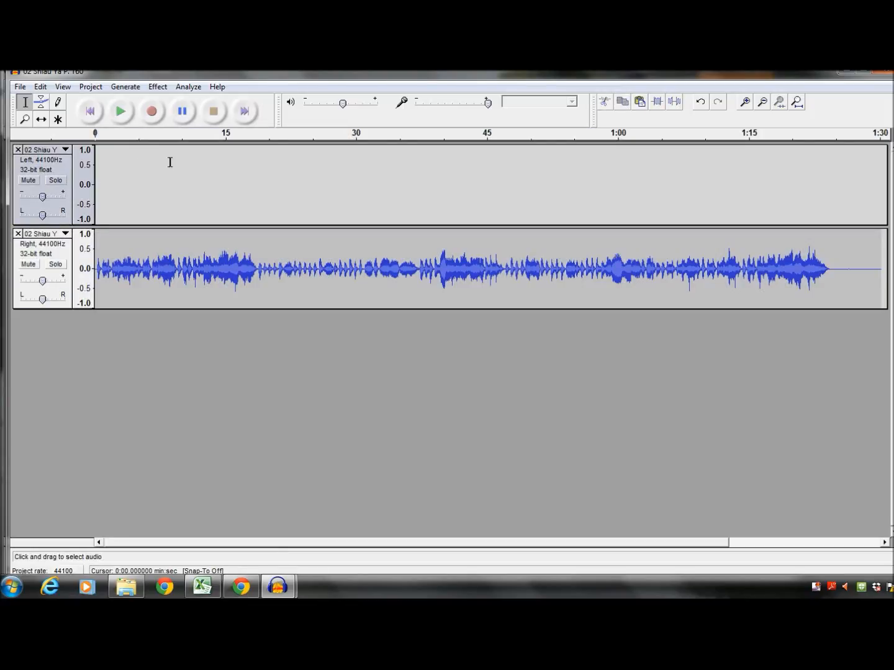
{"action": "left_click", "coordinate": [641, 104]}
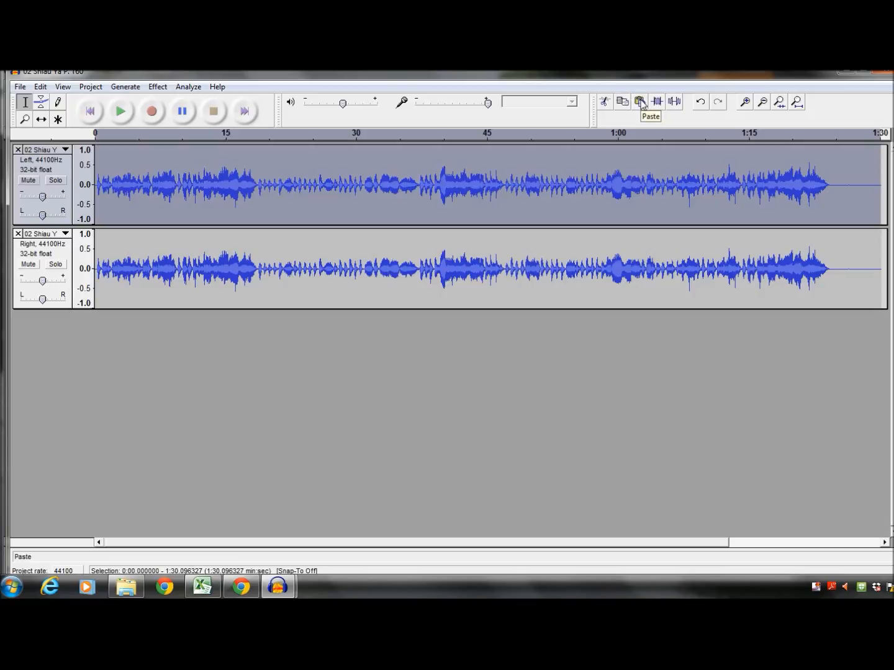
- Play the first few seconds of Shiau Ya from about 0:00.14 to check the sound of the replaced left channel
{"action": "left_click", "coordinate": [122, 168]}
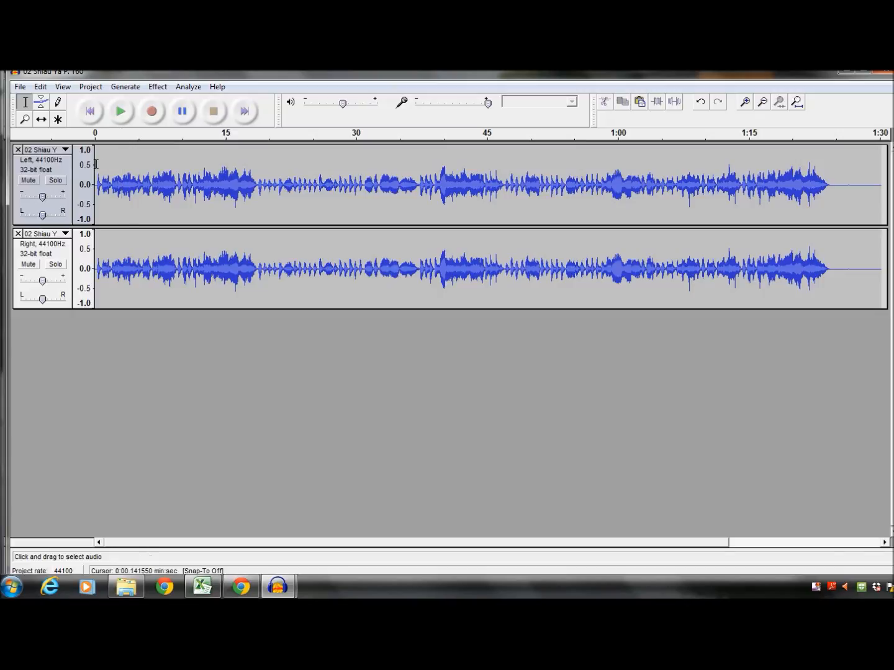
{"action": "left_click", "coordinate": [96, 165]}
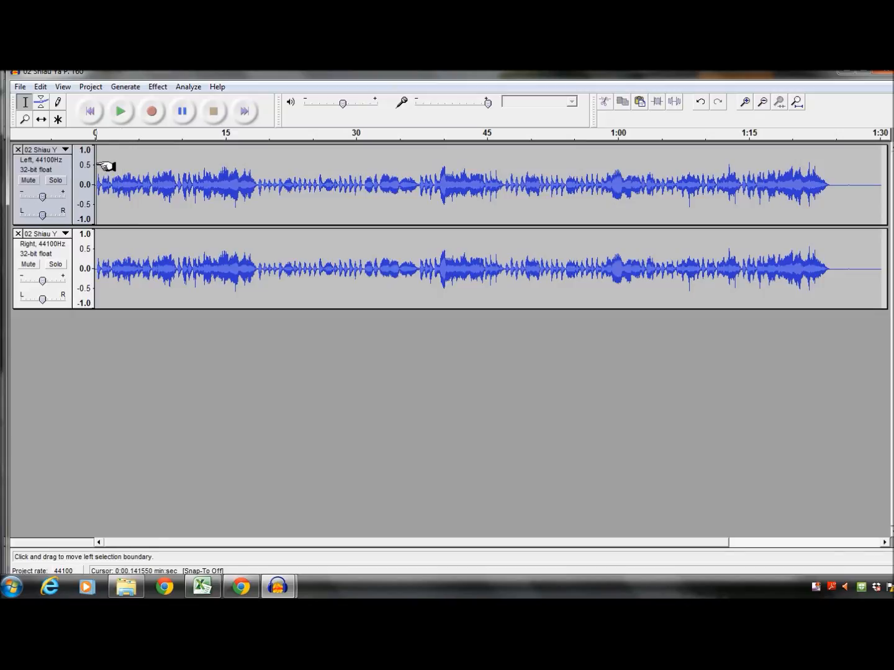
{"action": "left_click", "coordinate": [121, 112]}
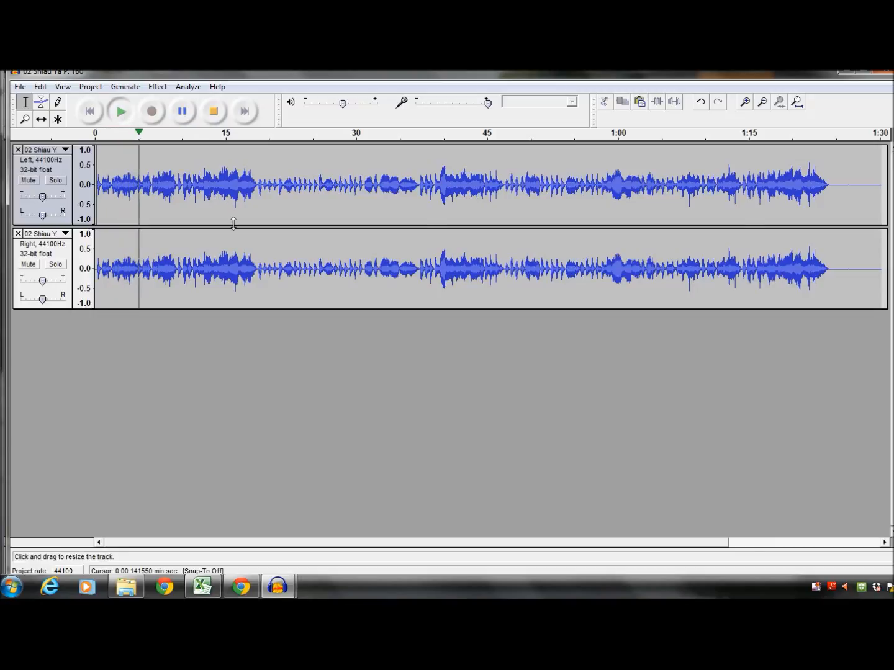
{"action": "left_click", "coordinate": [214, 111]}
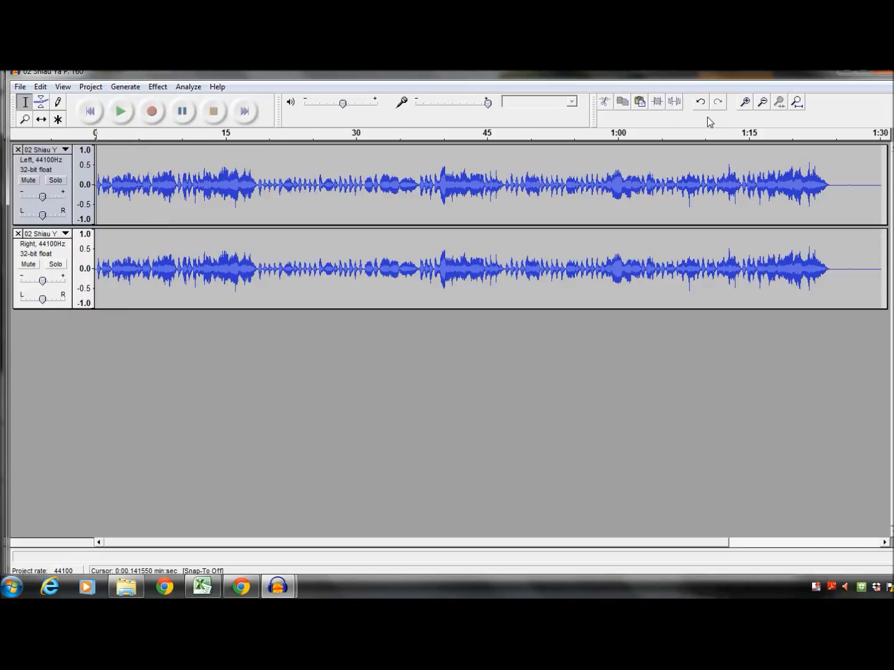
- Try removing both Shiau Ya channel tracks from the project, and undo the removals and preceding edits
{"action": "left_click", "coordinate": [17, 149]}
{"action": "left_click", "coordinate": [18, 150]}
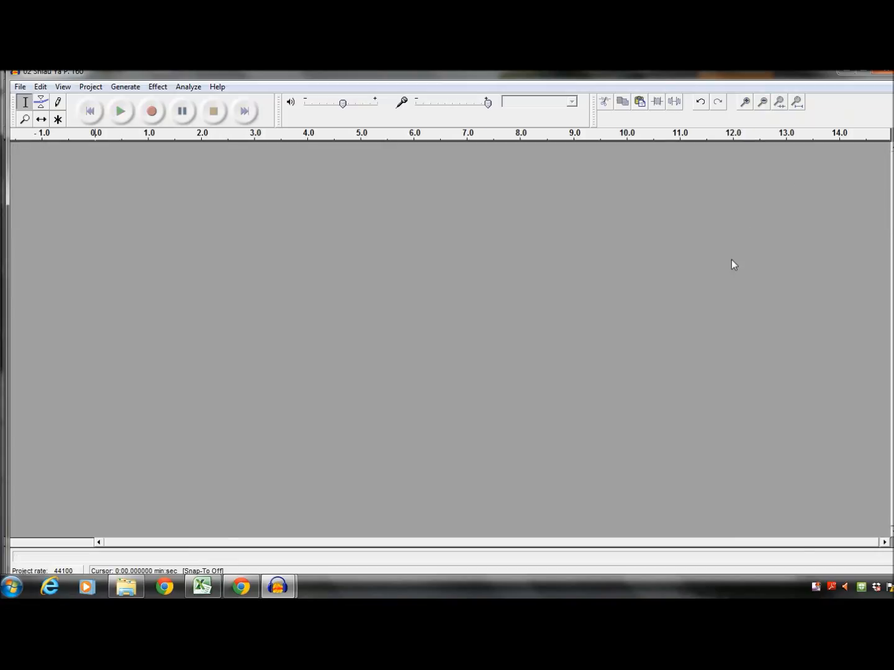
{"action": "key", "text": "ctrl+z"}
{"action": "key", "text": "ctrl+z"}
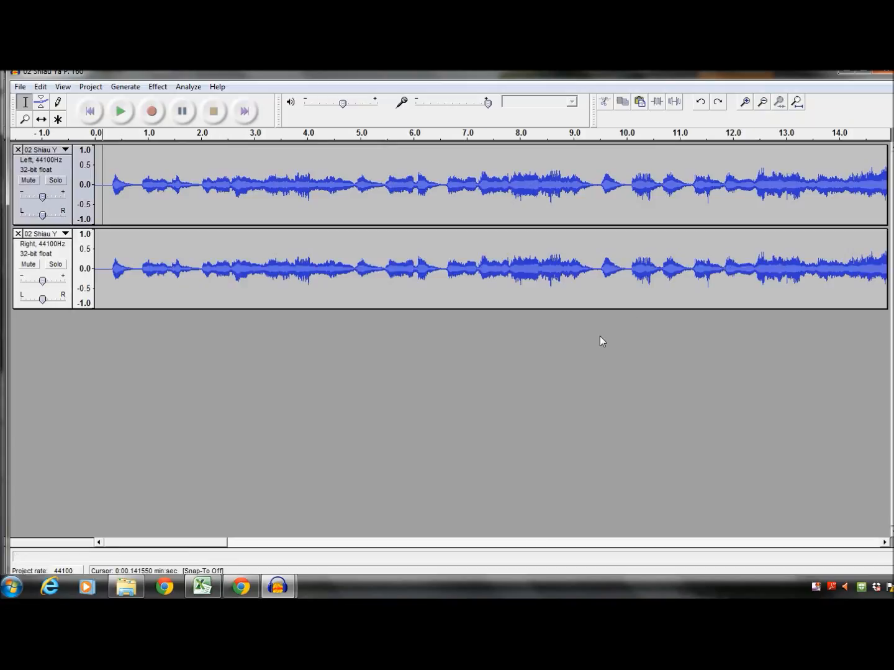
{"action": "key", "text": "ctrl+z"}
{"action": "key", "text": "ctrl+z"}
{"action": "key", "text": "ctrl+z"}
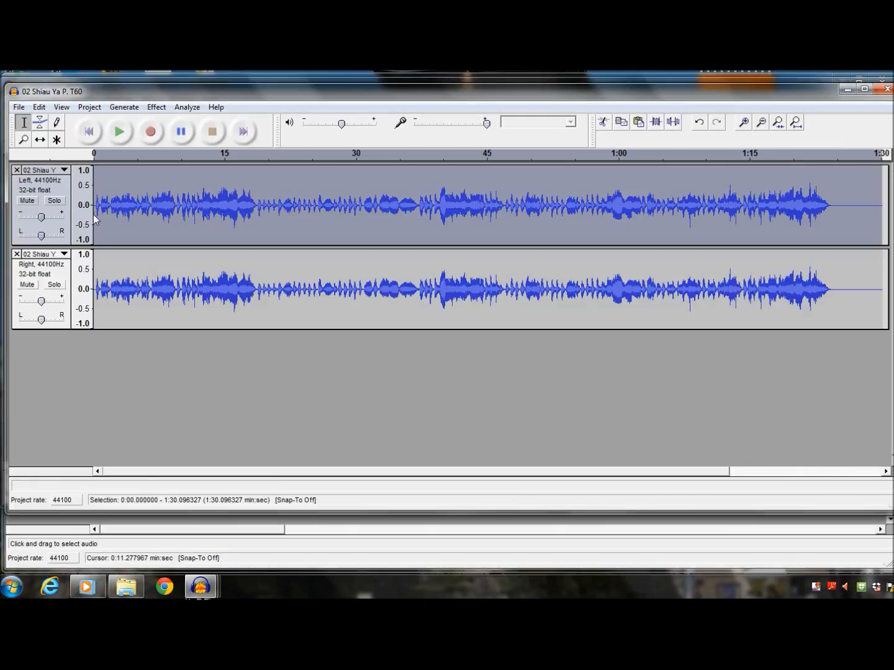
- Combine the separate left and right Shiau Ya channels into a single stereo track
{"action": "left_click", "coordinate": [65, 171]}
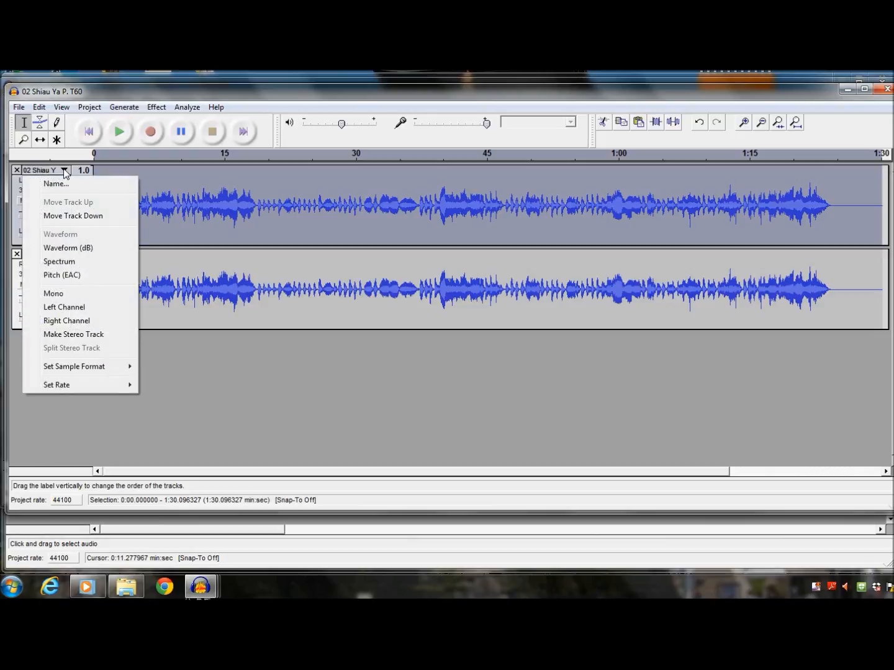
{"action": "left_click", "coordinate": [91, 336]}
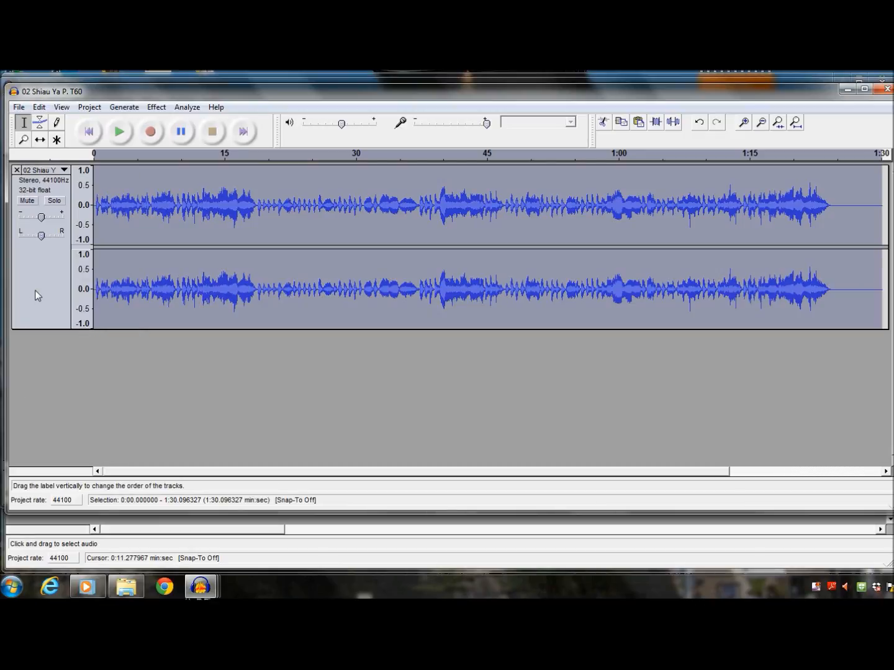
- Amplify both channels of the entire Shiau Ya stereo track by 4.9 dB, to a new peak amplitude of 0.0 dB
{"action": "left_click", "coordinate": [134, 233]}
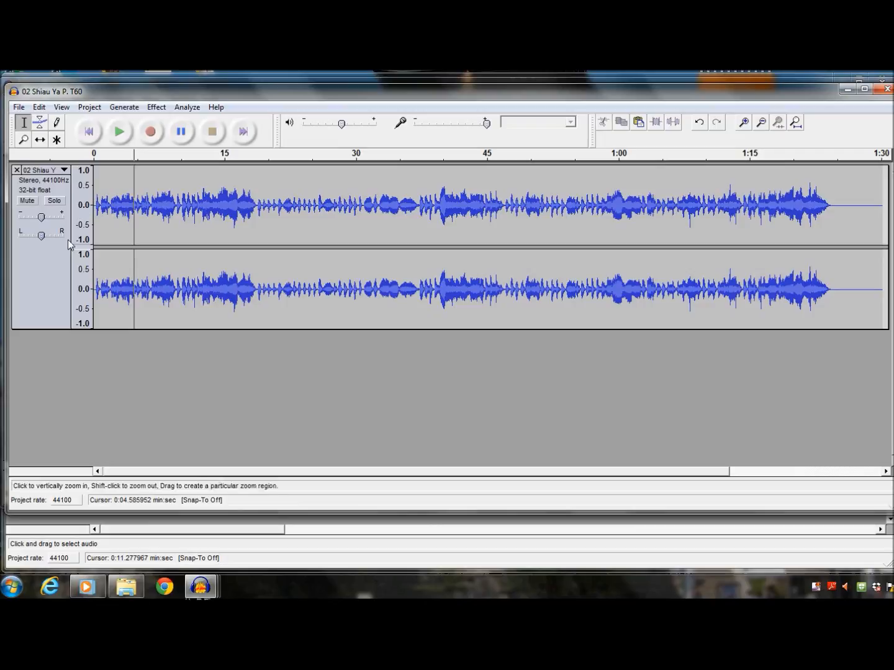
{"action": "left_click", "coordinate": [54, 265]}
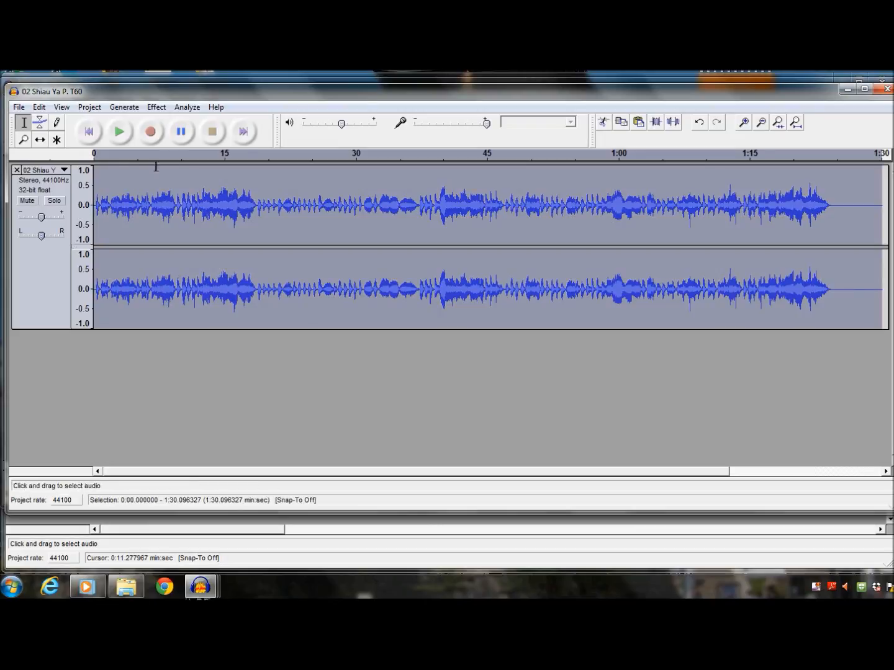
{"action": "left_click", "coordinate": [180, 108]}
{"action": "mouse_move", "coordinate": [159, 109]}
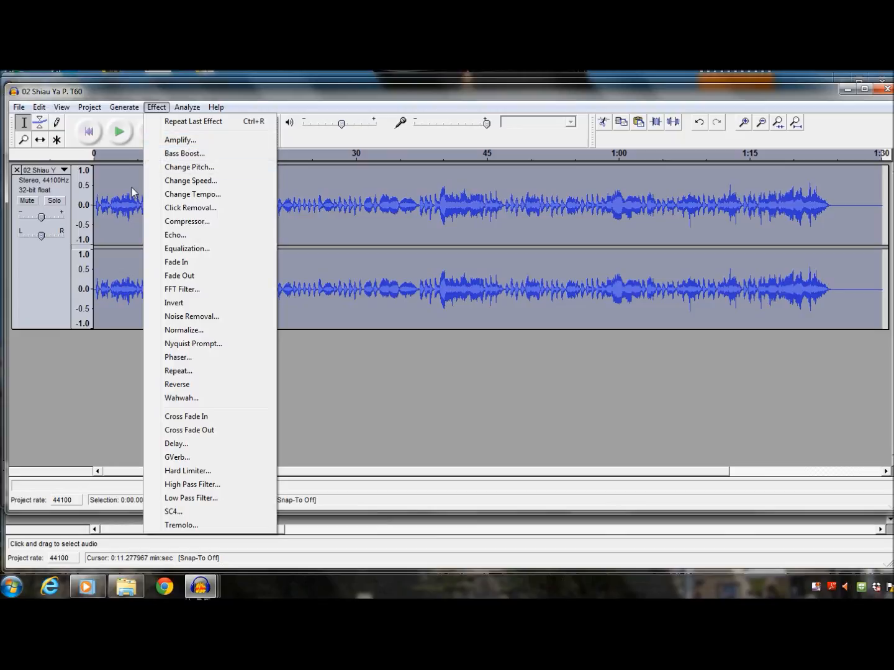
{"action": "left_click", "coordinate": [182, 140]}
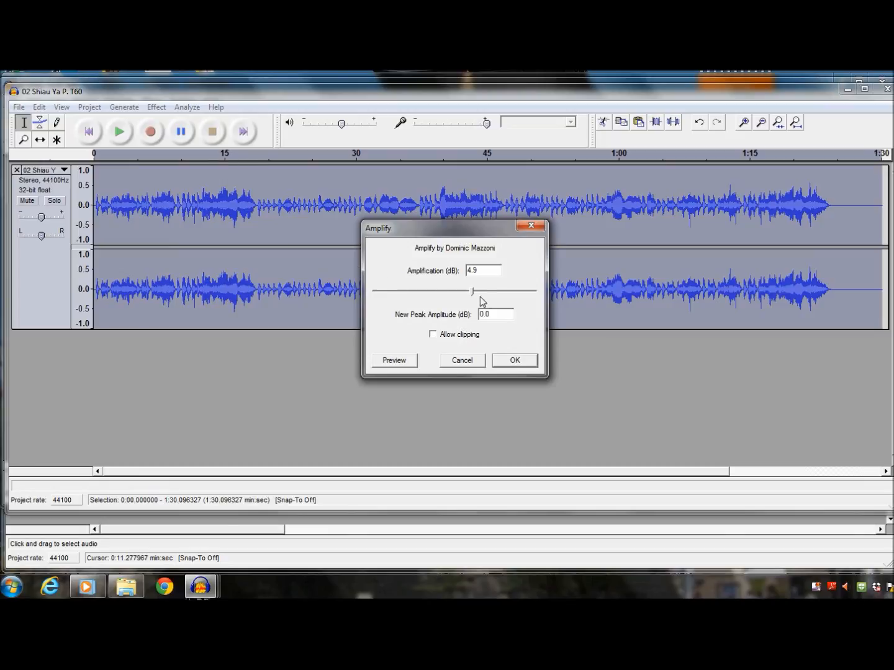
{"action": "mouse_move", "coordinate": [473, 294]}
{"action": "left_mouse_down"}
{"action": "mouse_move", "coordinate": [434, 299]}
{"action": "mouse_move", "coordinate": [472, 293]}
{"action": "left_mouse_up"}
{"action": "left_click", "coordinate": [512, 362]}
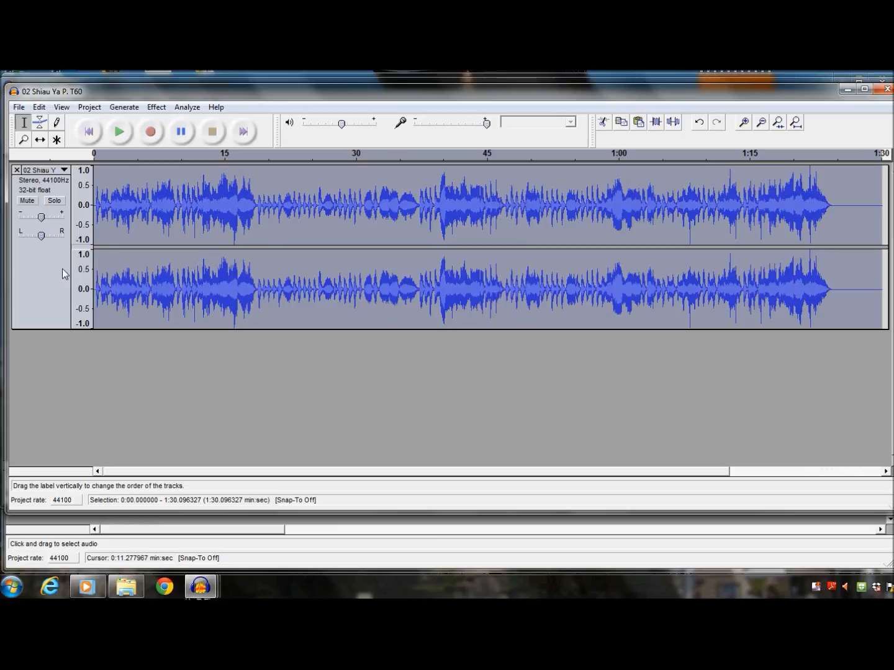
- Play the opening of the amplified Shiau Ya track, and undo and redo the amplification to compare the waveforms
{"action": "left_click", "coordinate": [120, 133]}
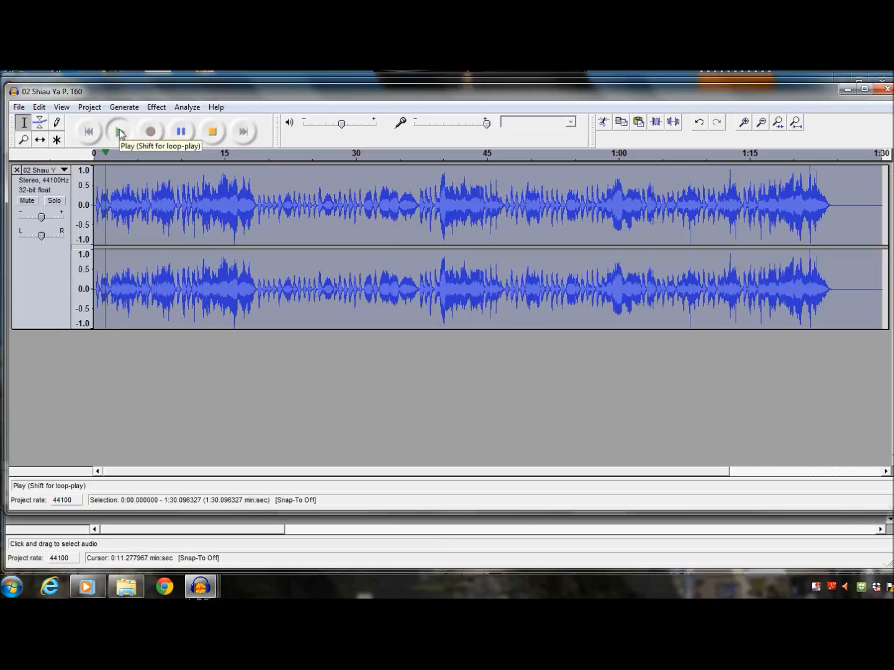
{"action": "left_click", "coordinate": [214, 131]}
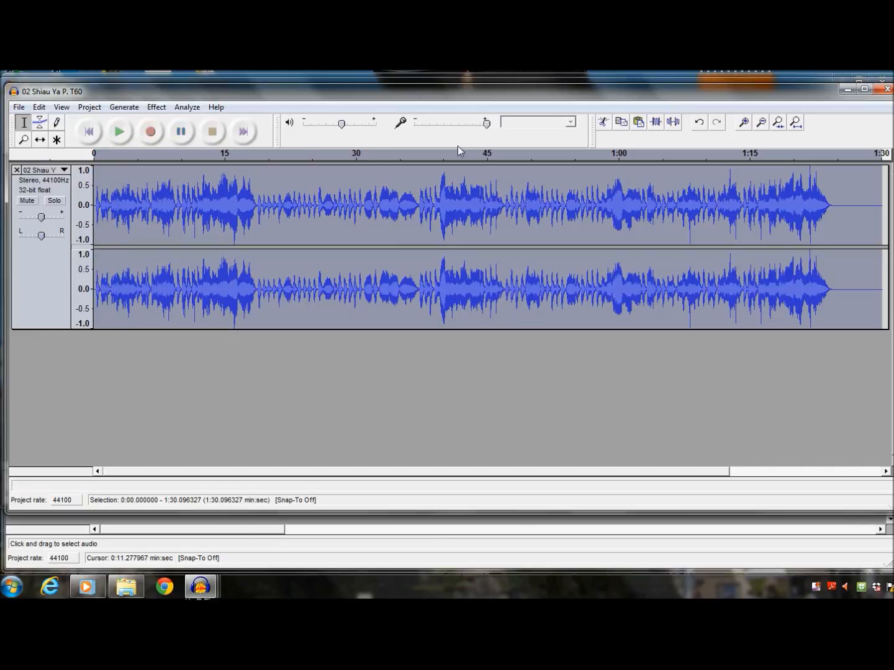
{"action": "left_click", "coordinate": [699, 123]}
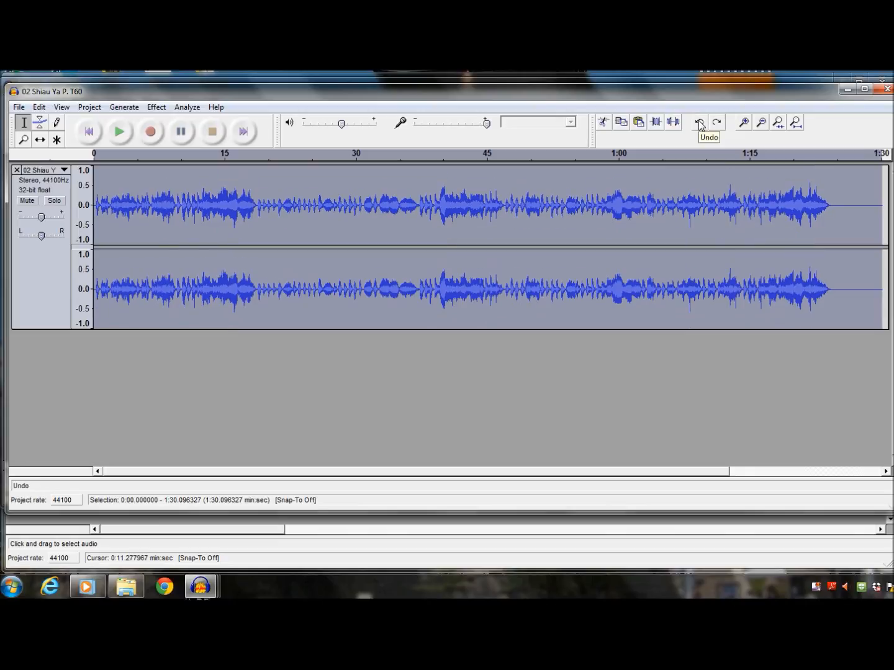
{"action": "left_click", "coordinate": [717, 125]}
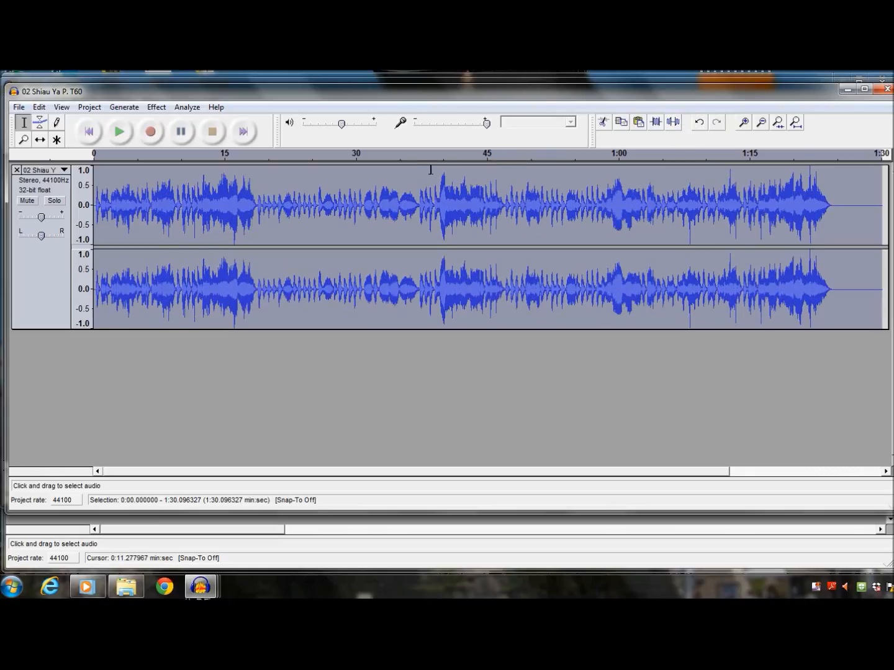
- Examine the Change Speed and Change Tempo effect settings for the whole track without applying them
{"action": "left_click", "coordinate": [157, 109]}
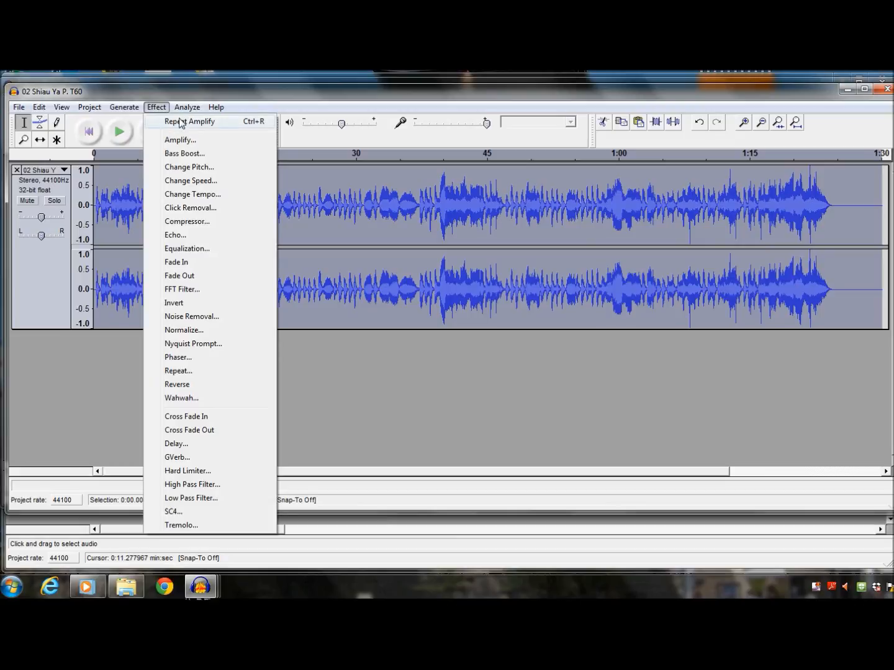
{"action": "left_click", "coordinate": [215, 183]}
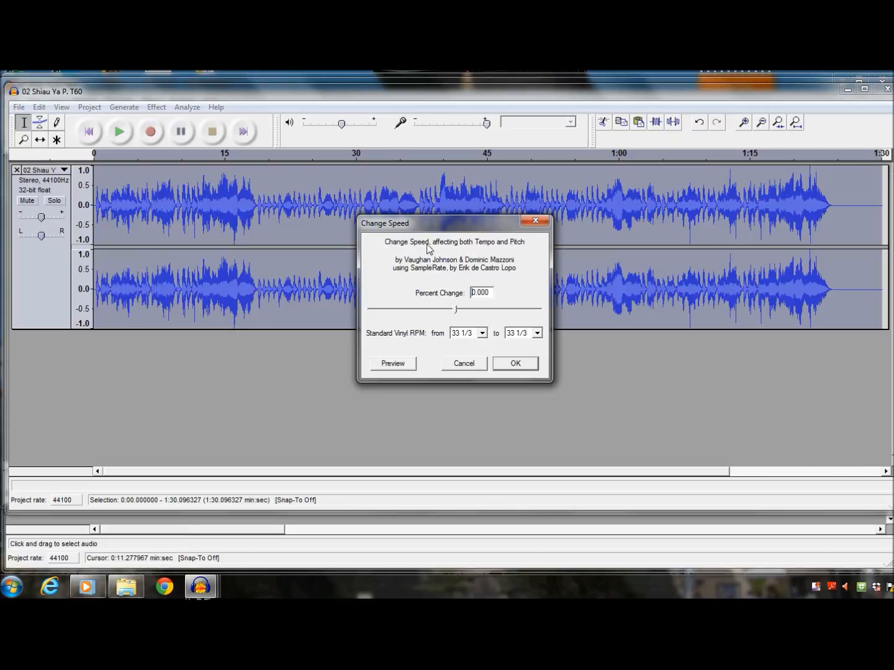
{"action": "left_click", "coordinate": [533, 222]}
{"action": "left_click", "coordinate": [156, 107]}
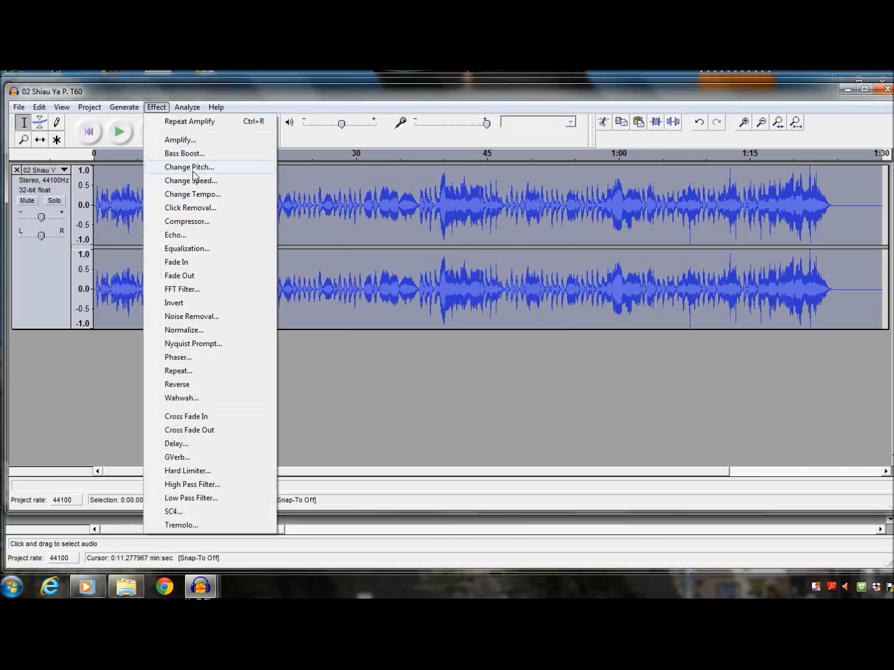
{"action": "left_click", "coordinate": [200, 194]}
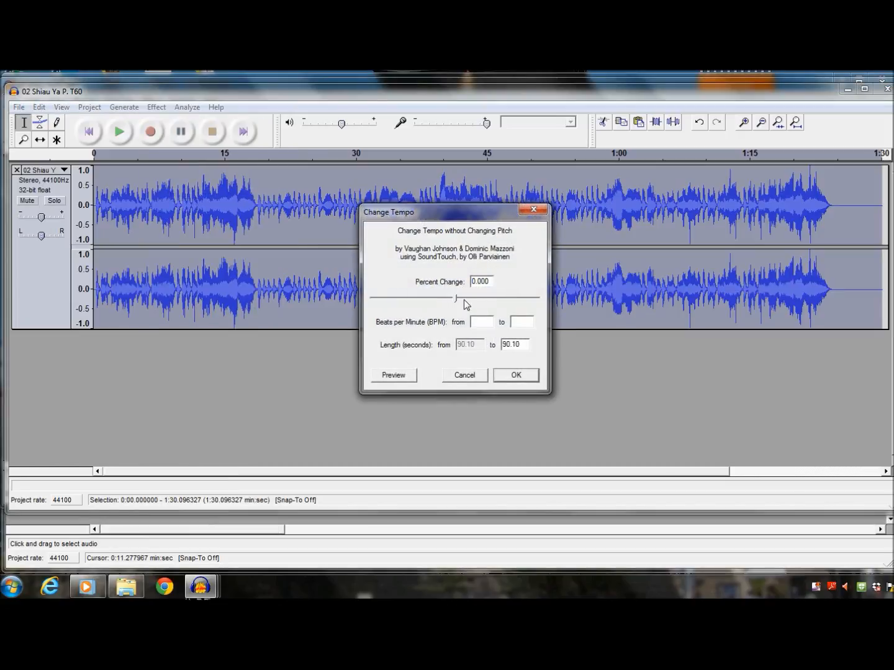
{"action": "mouse_move", "coordinate": [457, 302]}
{"action": "left_mouse_down"}
{"action": "mouse_move", "coordinate": [447, 302]}
{"action": "mouse_move", "coordinate": [490, 304]}
{"action": "mouse_move", "coordinate": [461, 307]}
{"action": "left_mouse_up"}
{"action": "left_click", "coordinate": [474, 377]}
{"action": "left_click", "coordinate": [156, 107]}
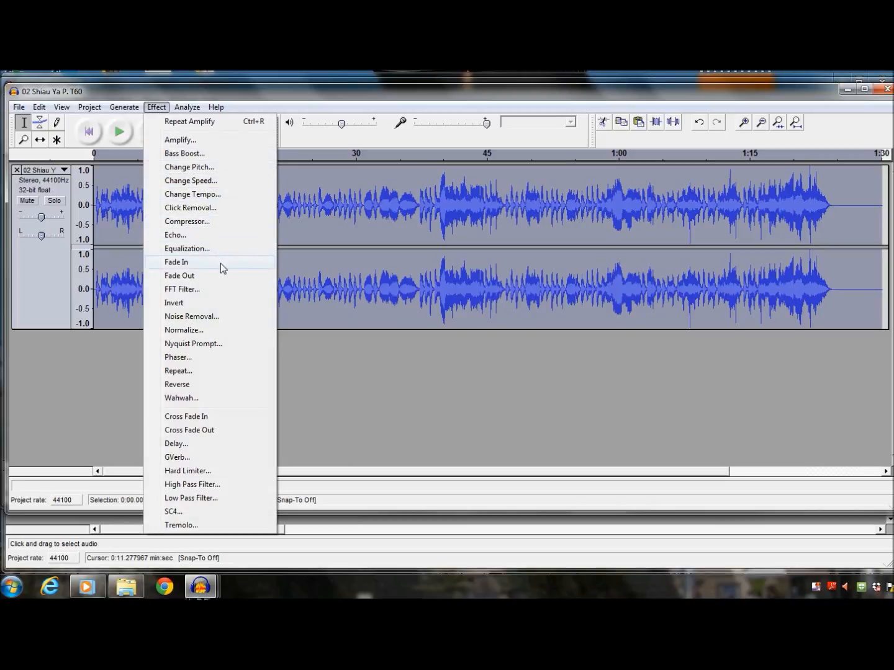
{"action": "left_click", "coordinate": [323, 204]}
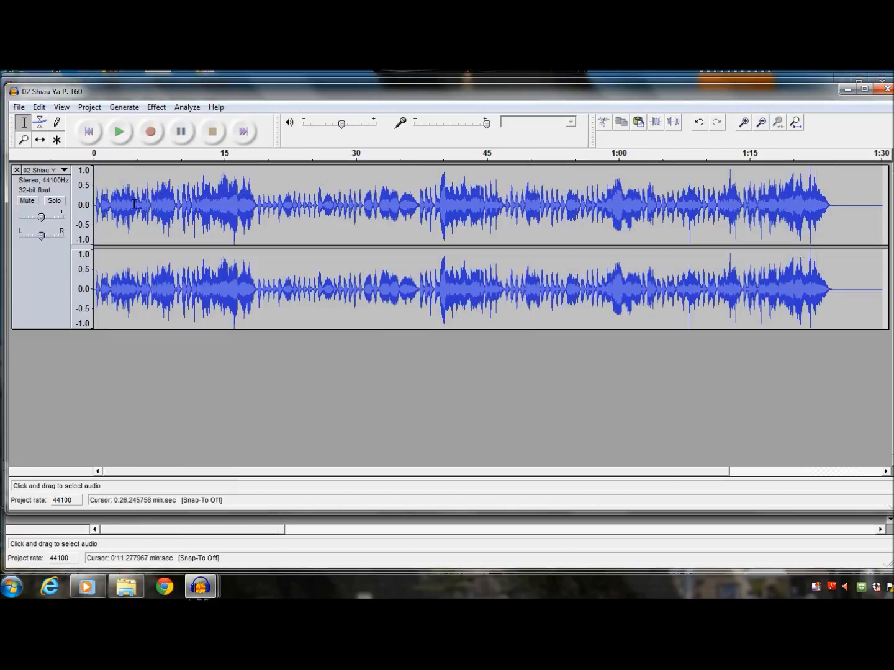
- Try a fade-in on both channels over the opening audio, from about 0:00.28 to 0:02.47
{"action": "left_click_drag", "start_coordinate": [115, 199], "coordinate": [97, 202]}
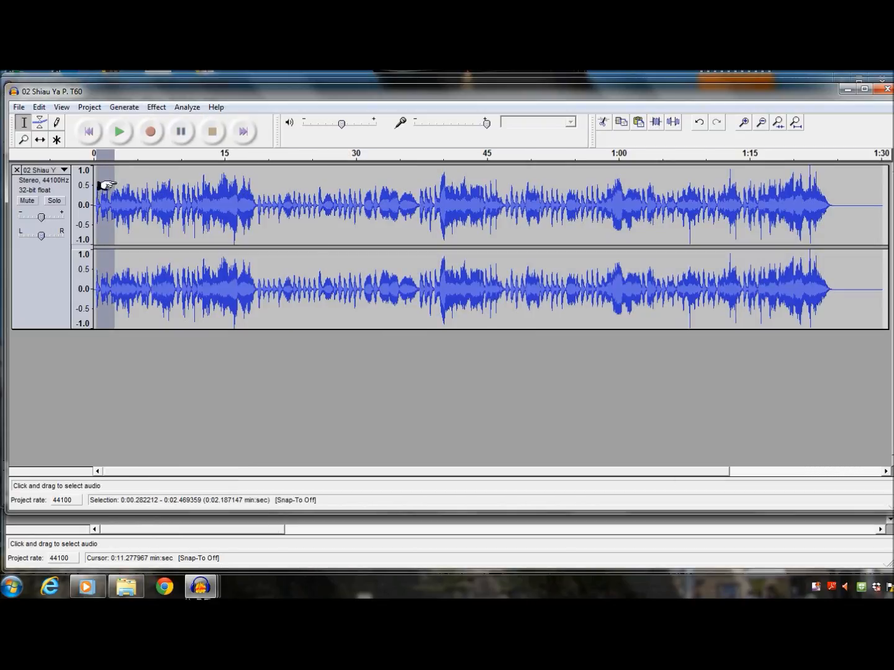
{"action": "left_click", "coordinate": [158, 108]}
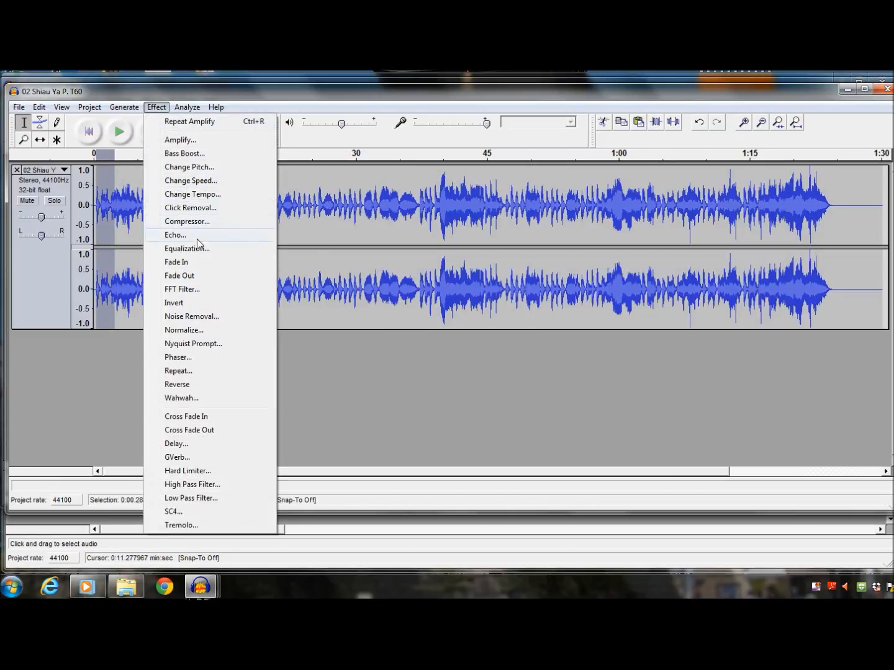
{"action": "left_click", "coordinate": [196, 260]}
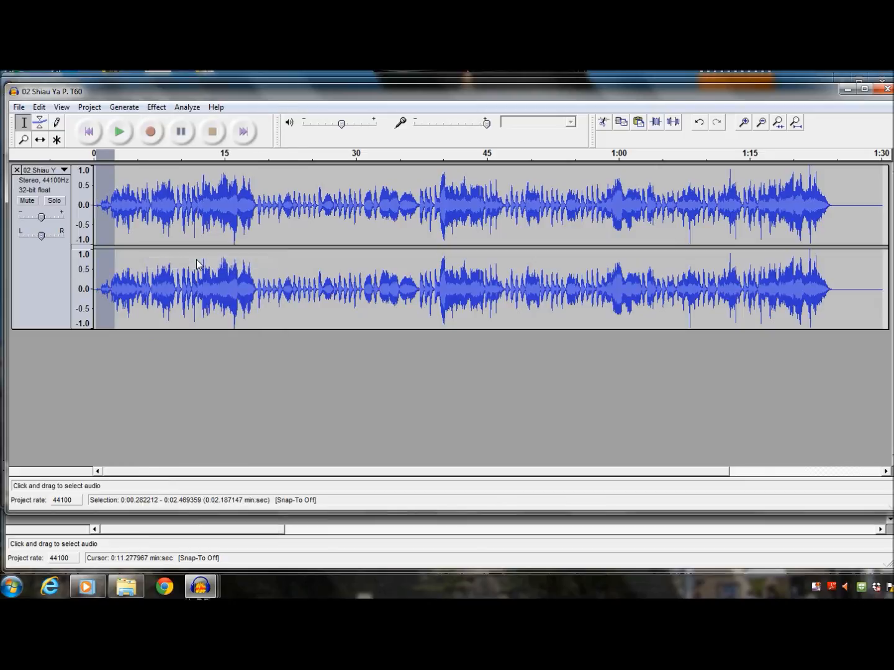
- Play the faded opening from about 0:00.78 and undo the fade-in
{"action": "left_click", "coordinate": [100, 204]}
{"action": "left_click", "coordinate": [111, 131]}
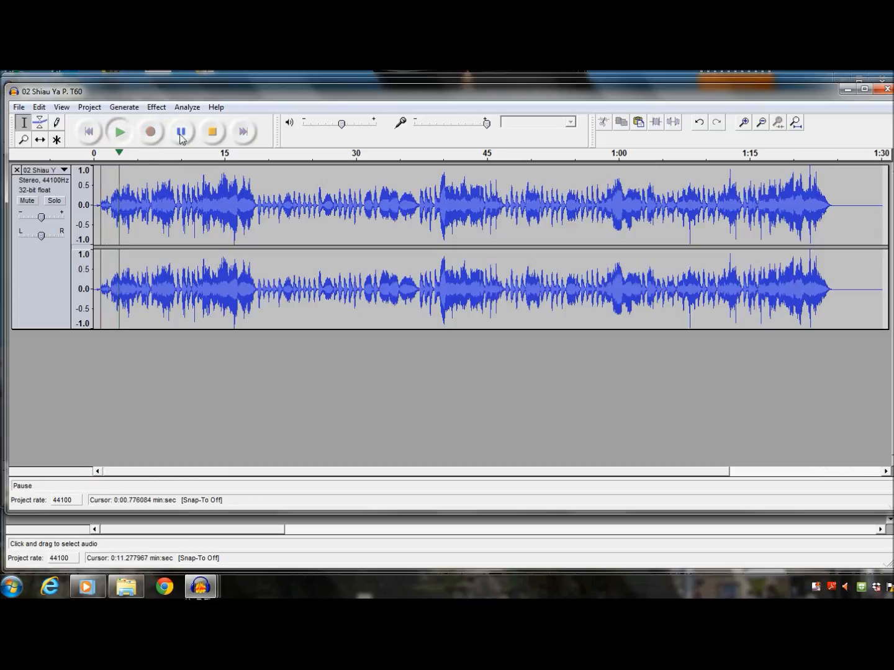
{"action": "left_click", "coordinate": [216, 133]}
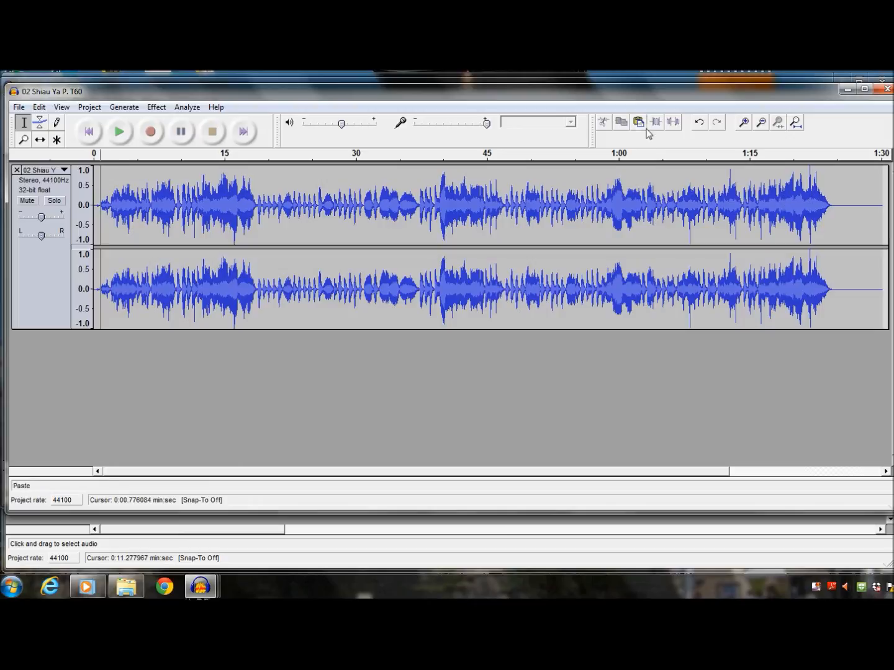
{"action": "left_click", "coordinate": [699, 122]}
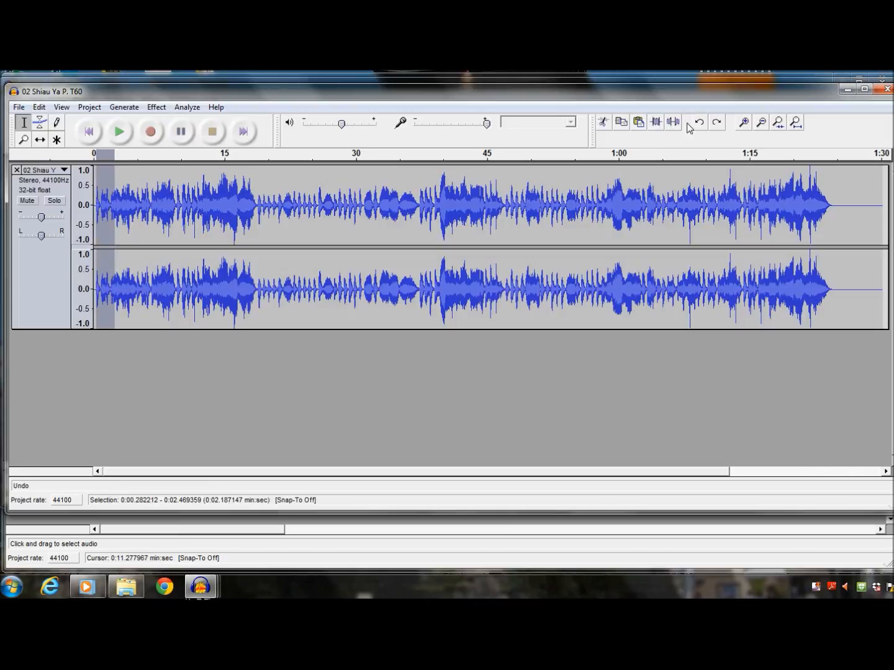
- Examine the Noise Removal effect's settings and look through the available effects without applying any
{"action": "left_click", "coordinate": [157, 107]}
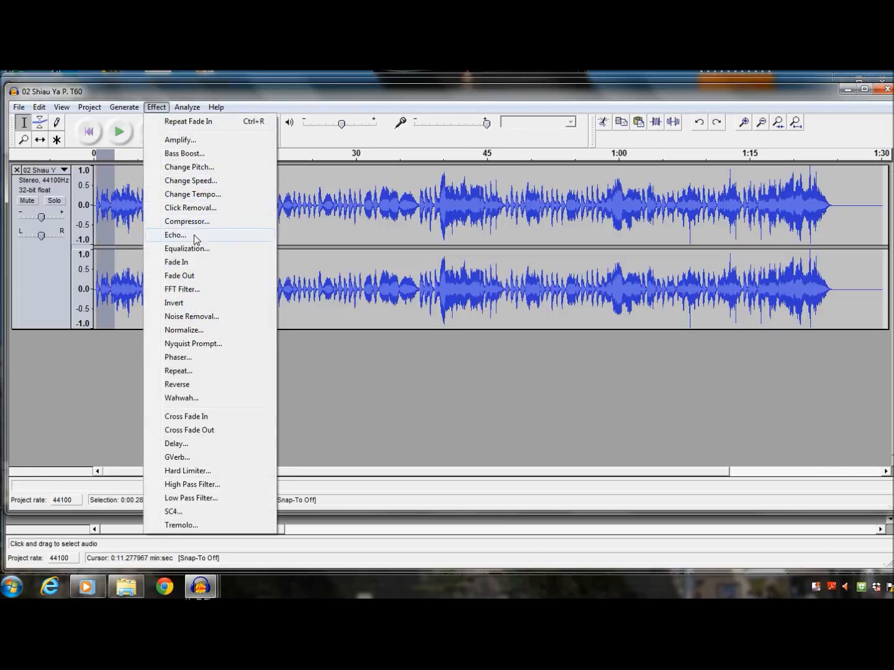
{"action": "left_click", "coordinate": [207, 317]}
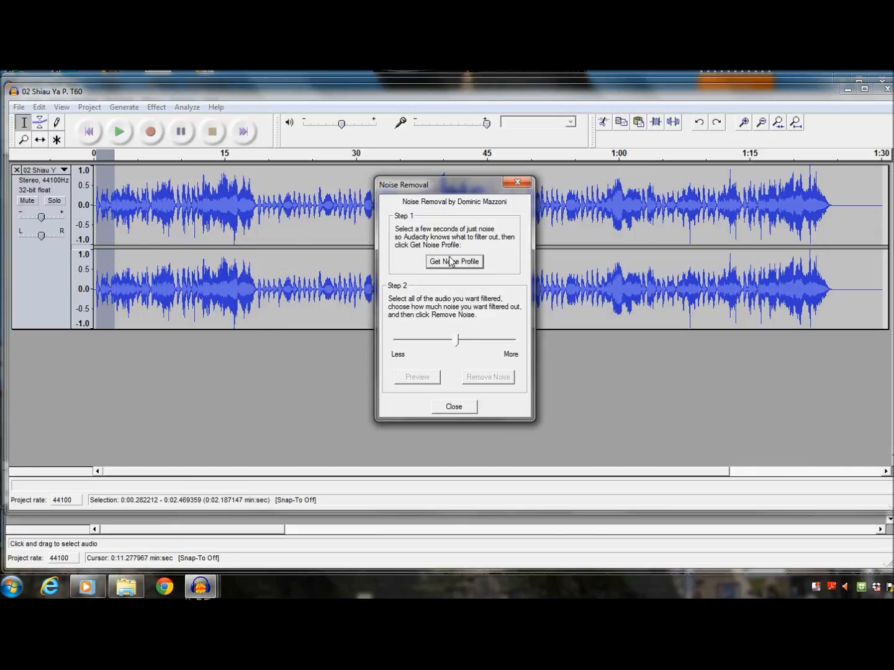
{"action": "left_click", "coordinate": [451, 408]}
{"action": "left_click", "coordinate": [157, 107]}
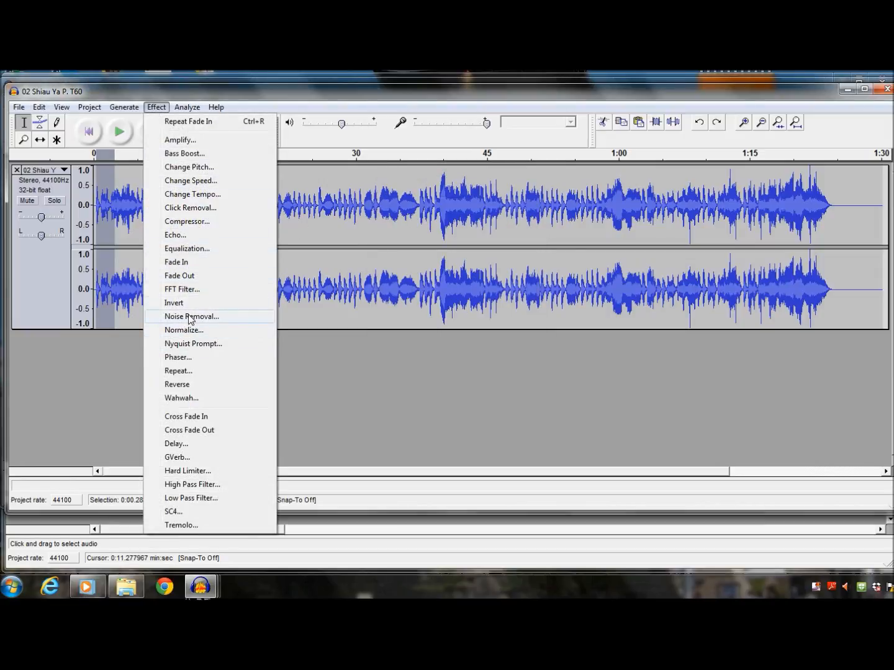
{"action": "left_click", "coordinate": [437, 224]}
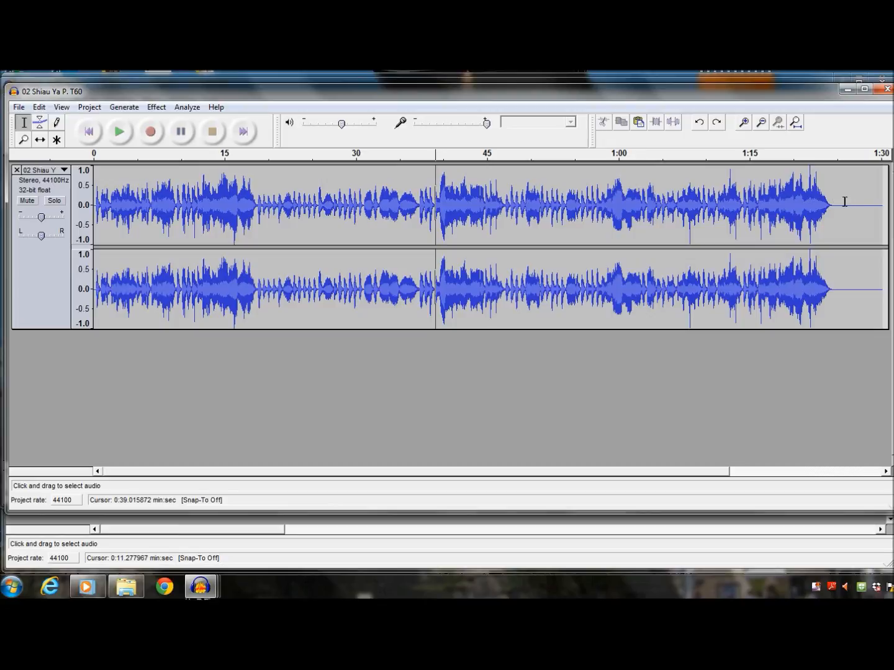
{"action": "left_click", "coordinate": [158, 109]}
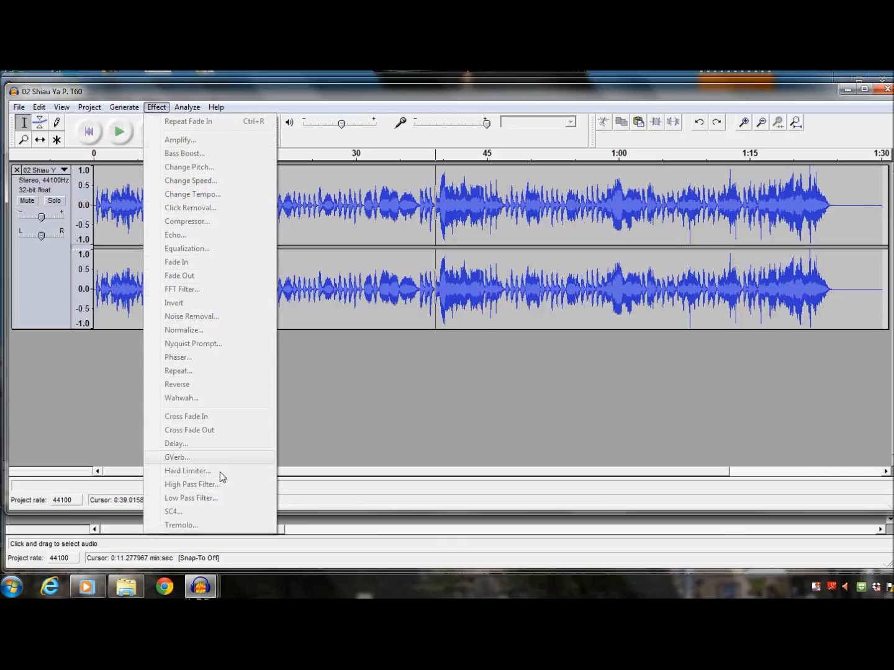
{"action": "left_click", "coordinate": [359, 209]}
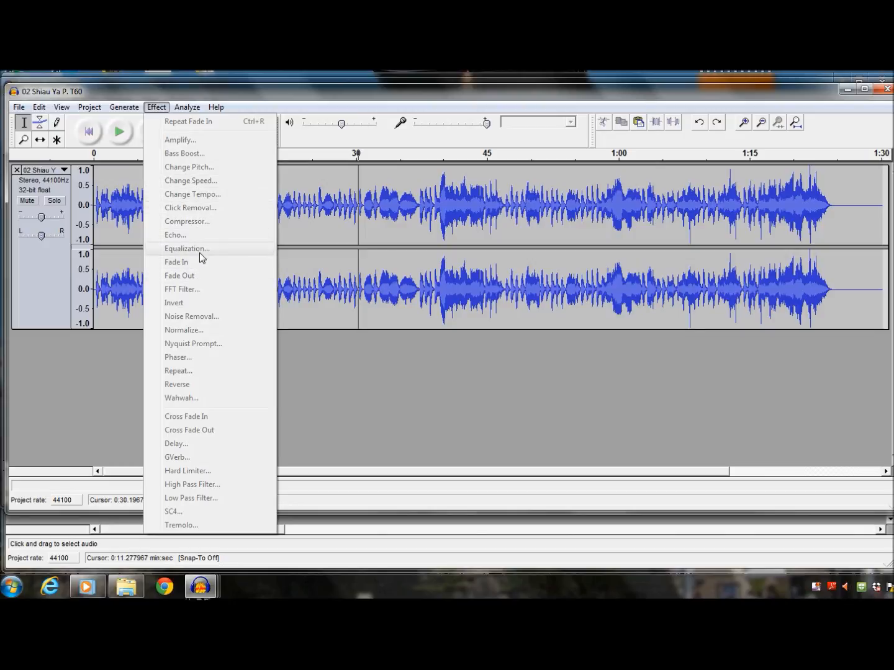
{"action": "left_click", "coordinate": [379, 248]}
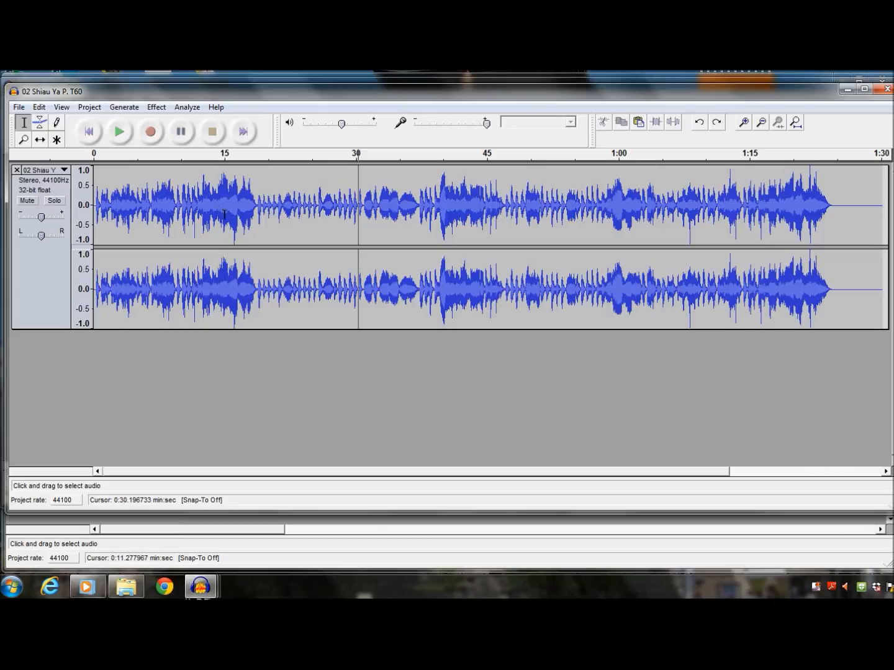
- Split the Shiau Ya stereo track into separate left and right channel tracks
{"action": "left_click_drag", "start_coordinate": [97, 208], "coordinate": [254, 212]}
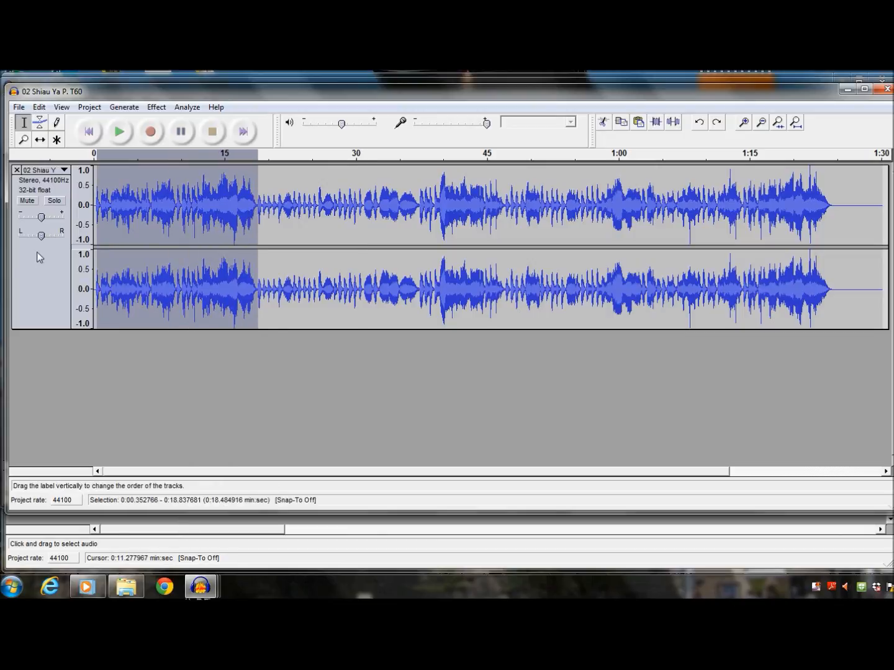
{"action": "left_click", "coordinate": [19, 260]}
{"action": "left_click", "coordinate": [64, 171]}
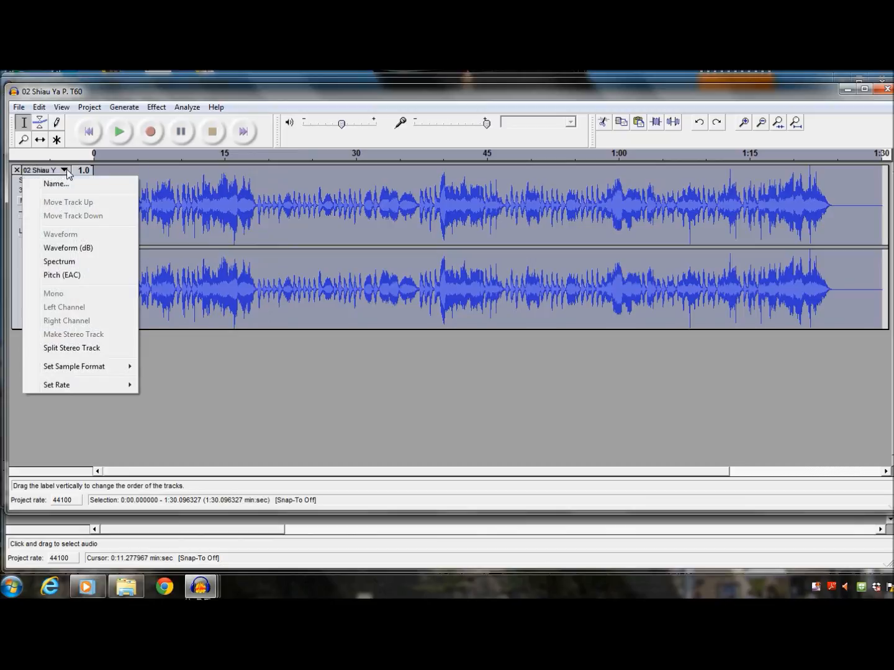
{"action": "left_click", "coordinate": [91, 349]}
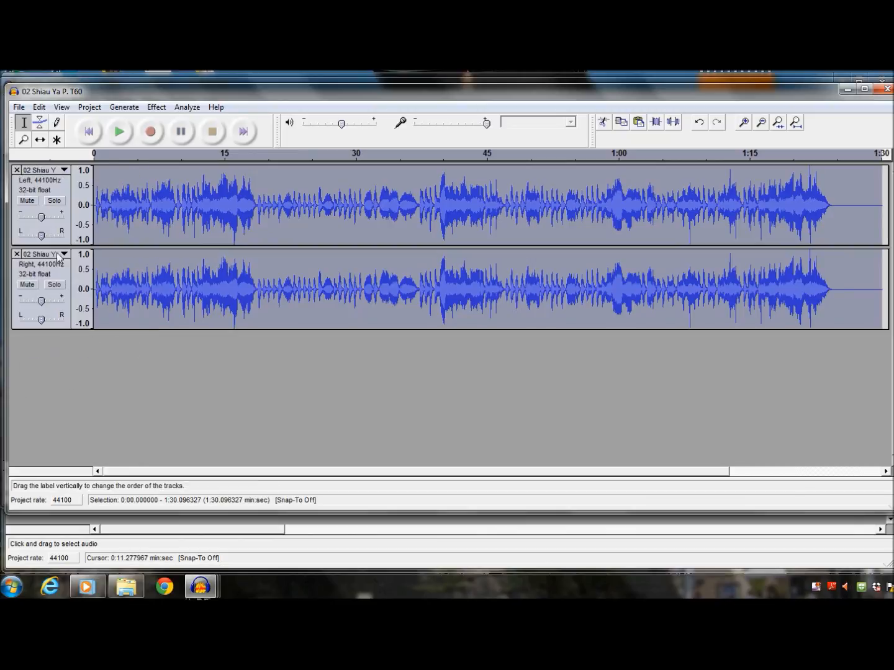
- Add a new mono audio track below the separate left and right Shiau Ya tracks
{"action": "left_click", "coordinate": [130, 205]}
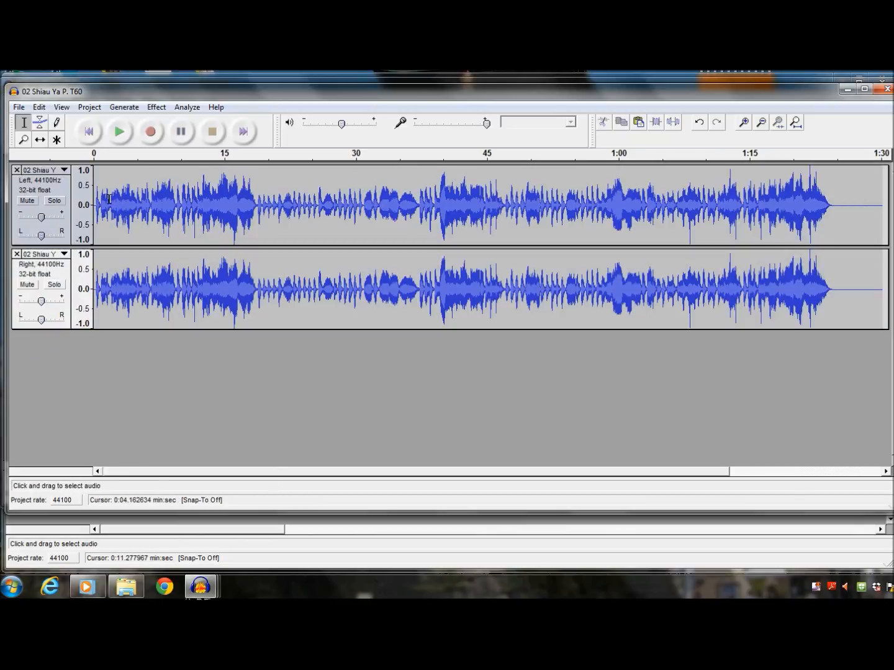
{"action": "left_click", "coordinate": [263, 207], "text": "shift"}
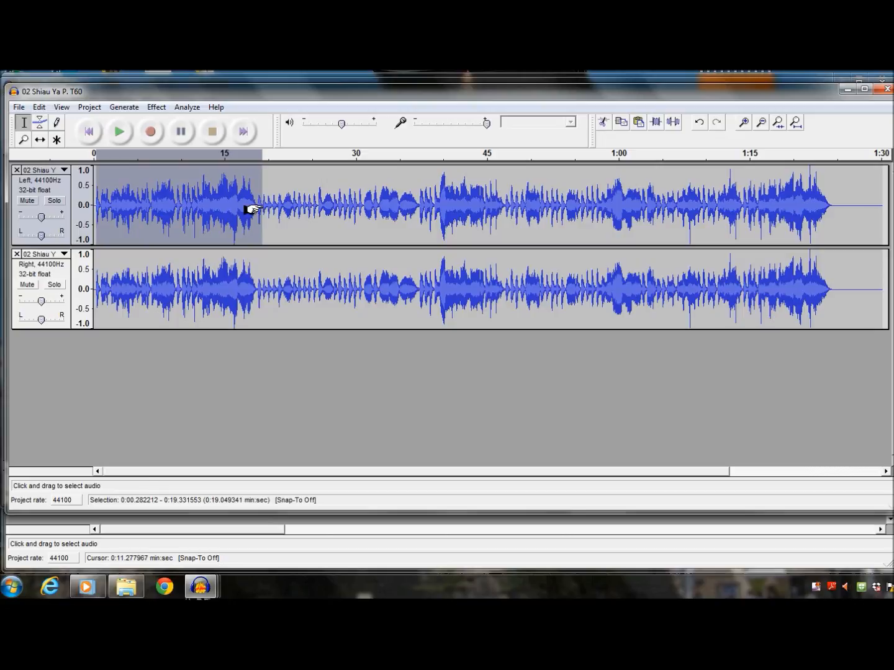
{"action": "left_click", "coordinate": [260, 349]}
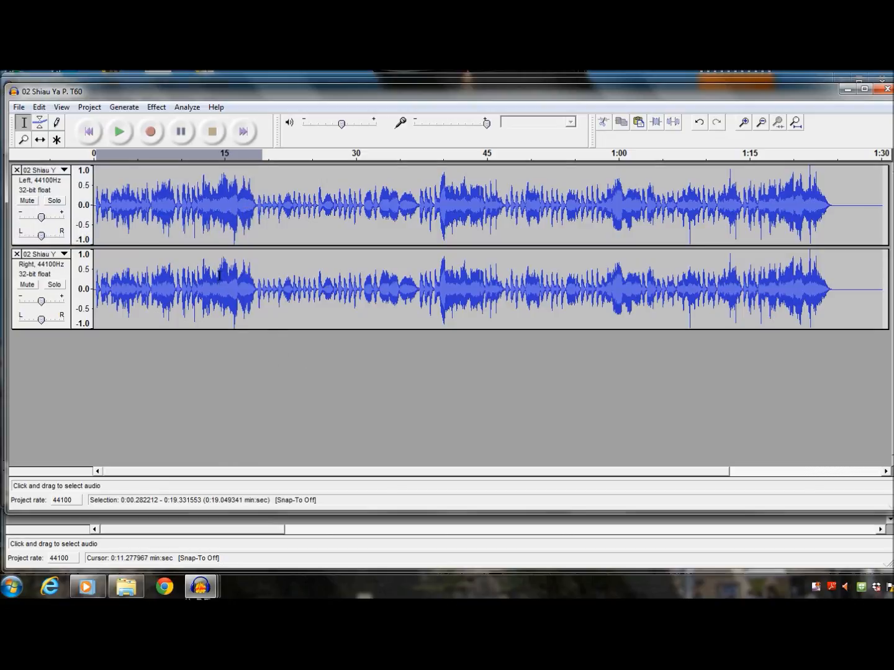
{"action": "left_click", "coordinate": [61, 107]}
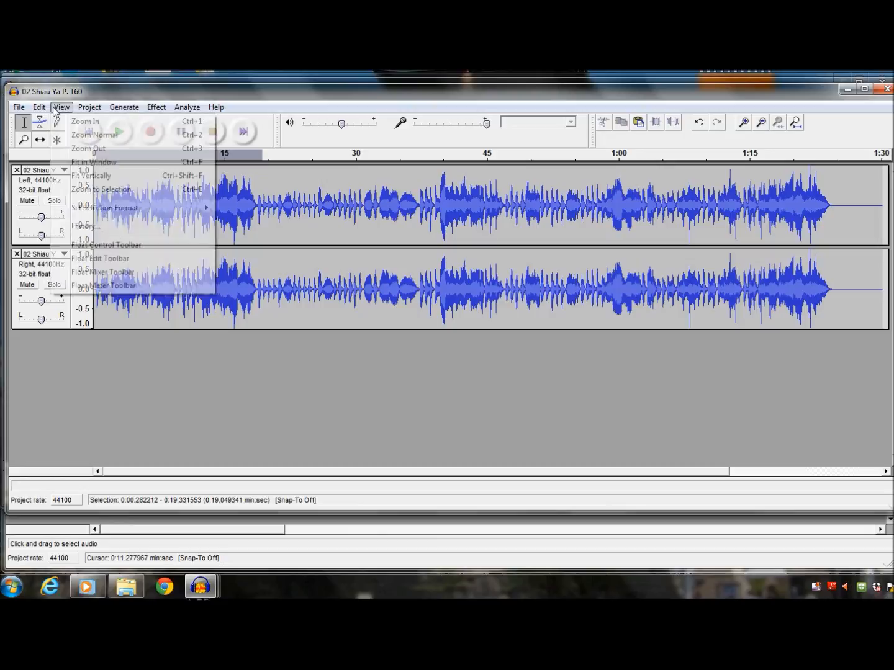
{"action": "mouse_move", "coordinate": [46, 109]}
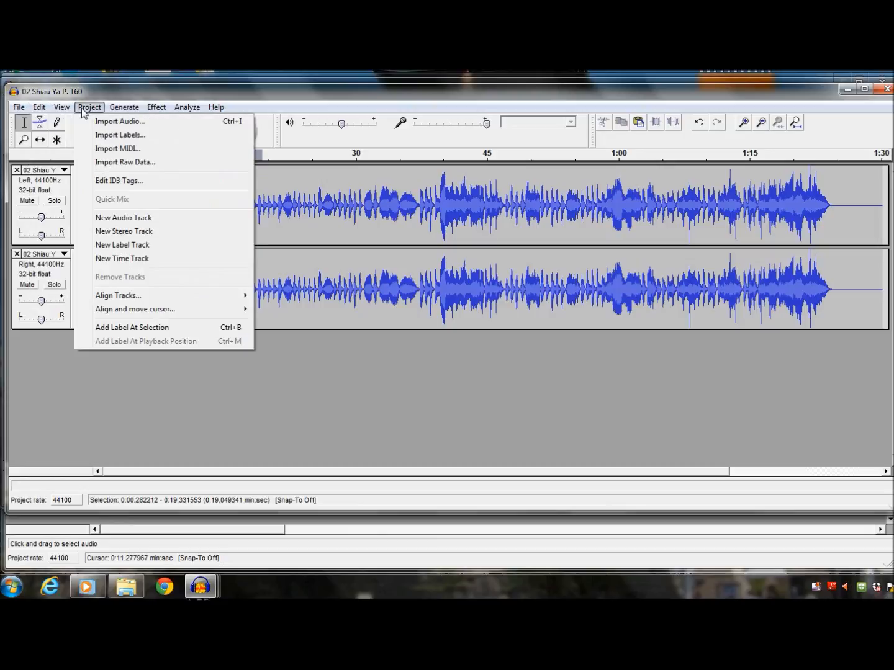
{"action": "left_click", "coordinate": [123, 218]}
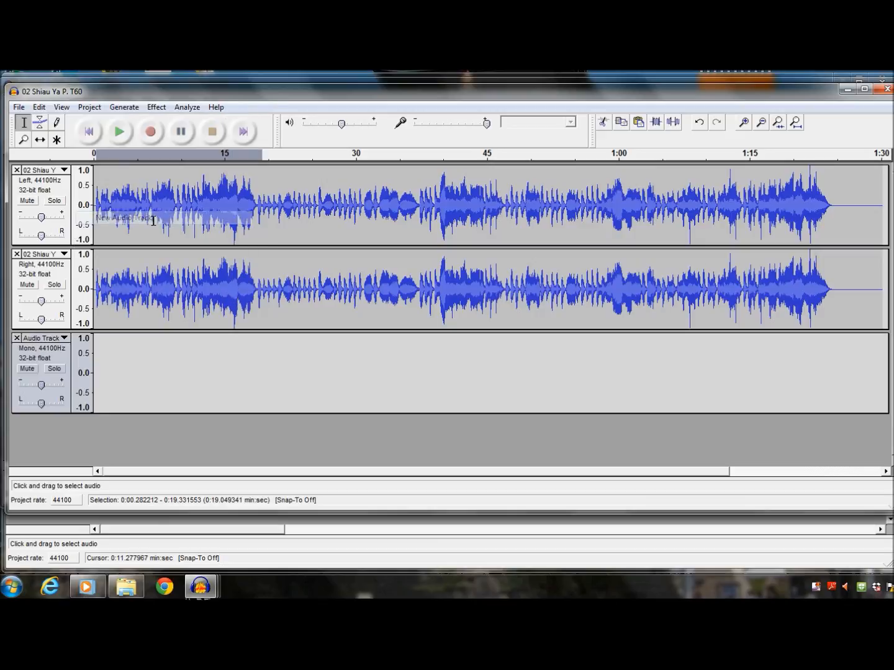
- Copy the left track's opening from about 0:00.07 to 0:18.77 and generate about 18.06 seconds of silence at the new track's start
{"action": "left_click_drag", "start_coordinate": [95, 205], "coordinate": [258, 203]}
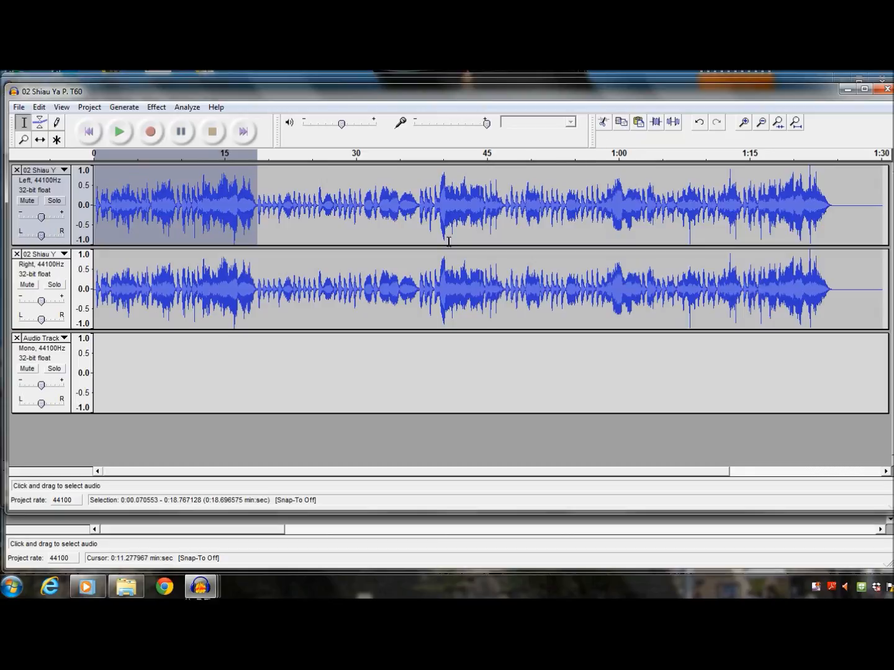
{"action": "left_click_drag", "start_coordinate": [256, 361], "coordinate": [93, 370]}
{"action": "left_click", "coordinate": [103, 369]}
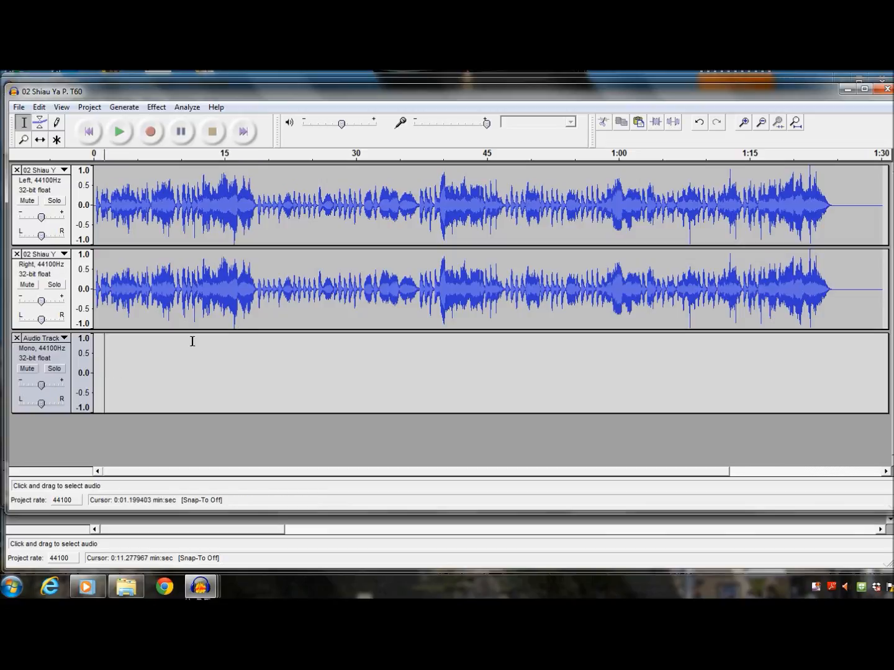
{"action": "left_click_drag", "start_coordinate": [252, 345], "coordinate": [86, 358]}
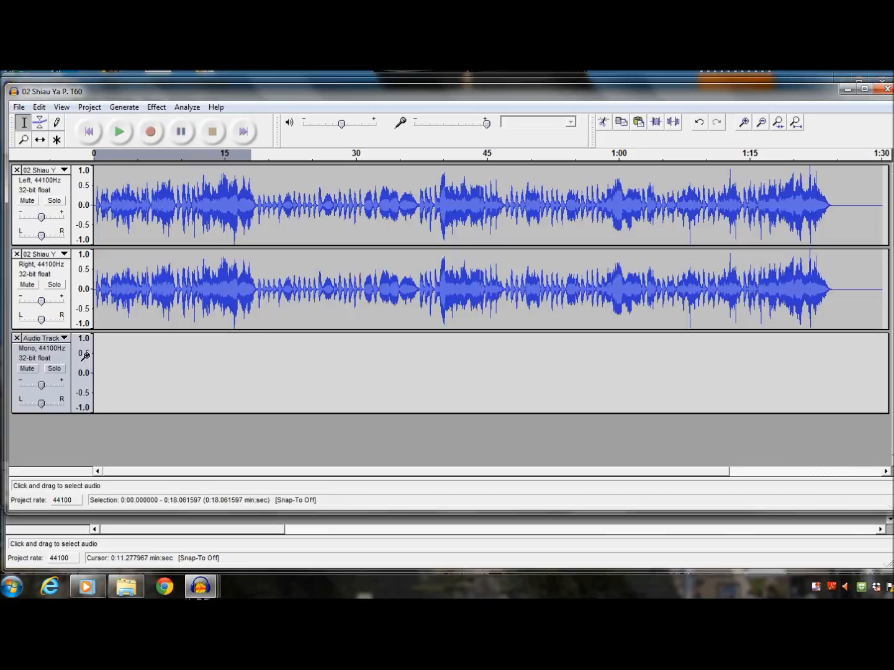
{"action": "left_click", "coordinate": [124, 108]}
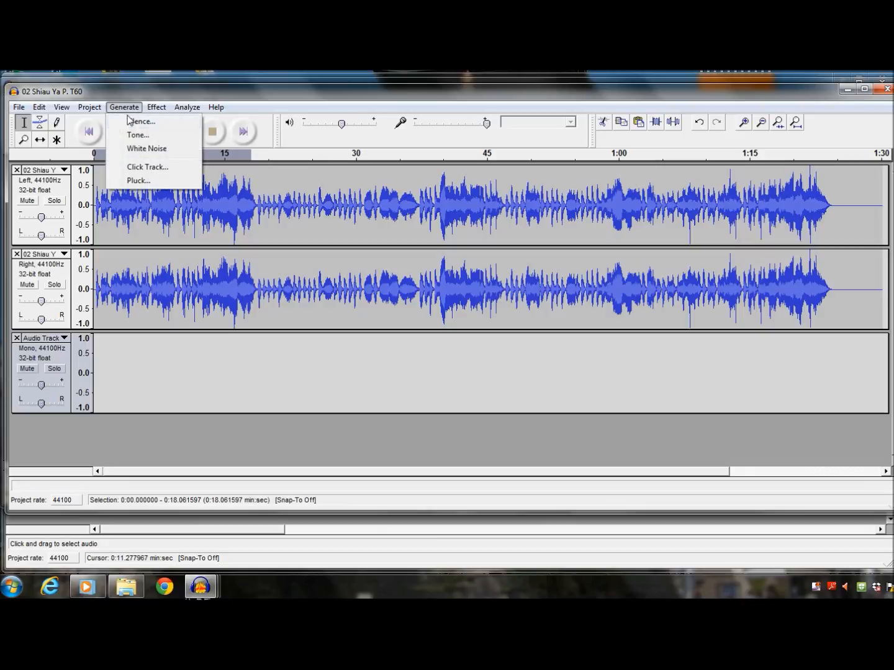
{"action": "left_click", "coordinate": [131, 121]}
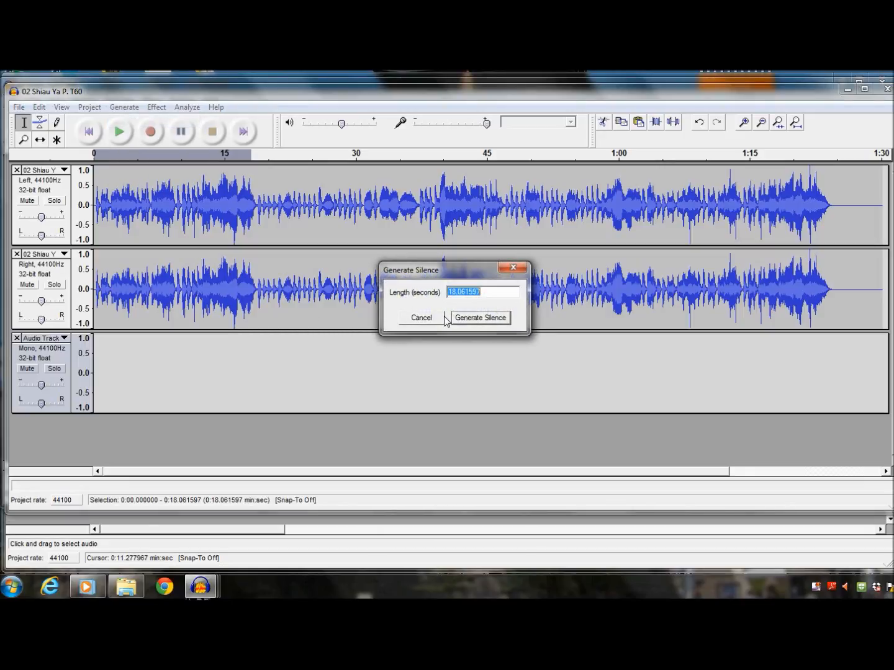
{"action": "left_click", "coordinate": [494, 317]}
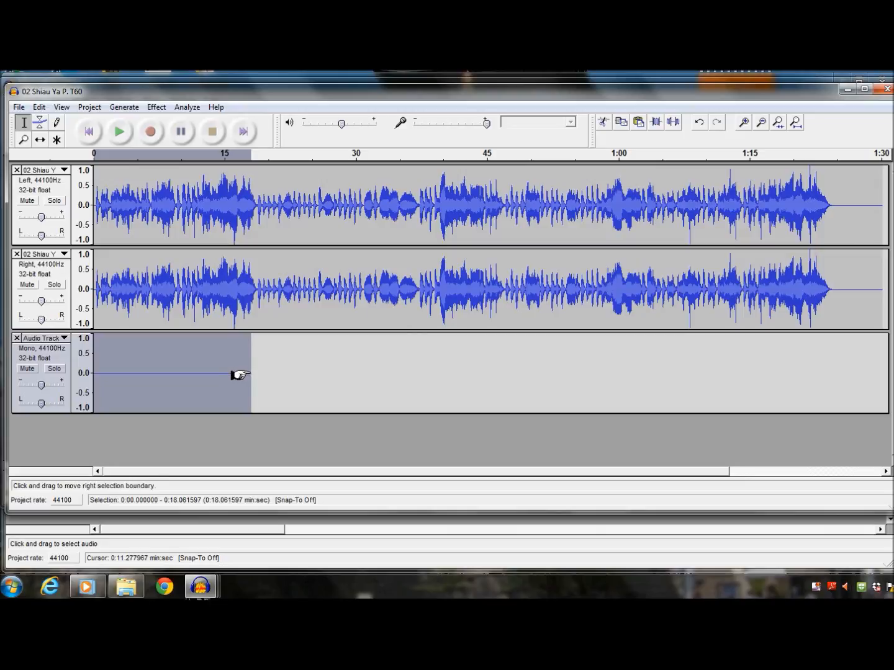
- Try pasting the copied opening over the new track's silence, and undo both the paste and the generated silence
{"action": "left_click", "coordinate": [638, 122]}
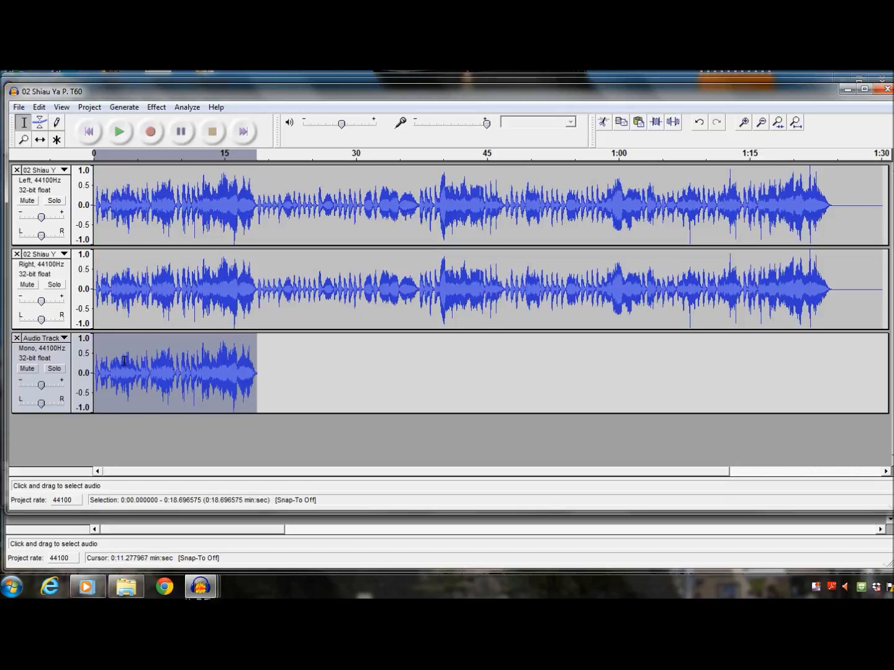
{"action": "key", "text": "ctrl+z"}
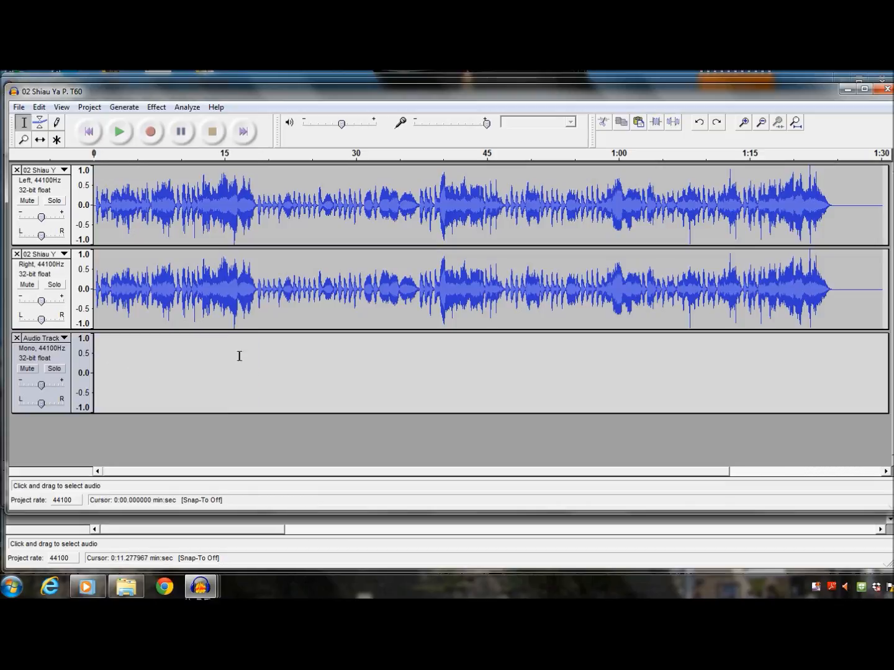
- Generate about 17.64 seconds of silence at the start of the empty mono track
{"action": "left_click_drag", "start_coordinate": [245, 349], "coordinate": [93, 360]}
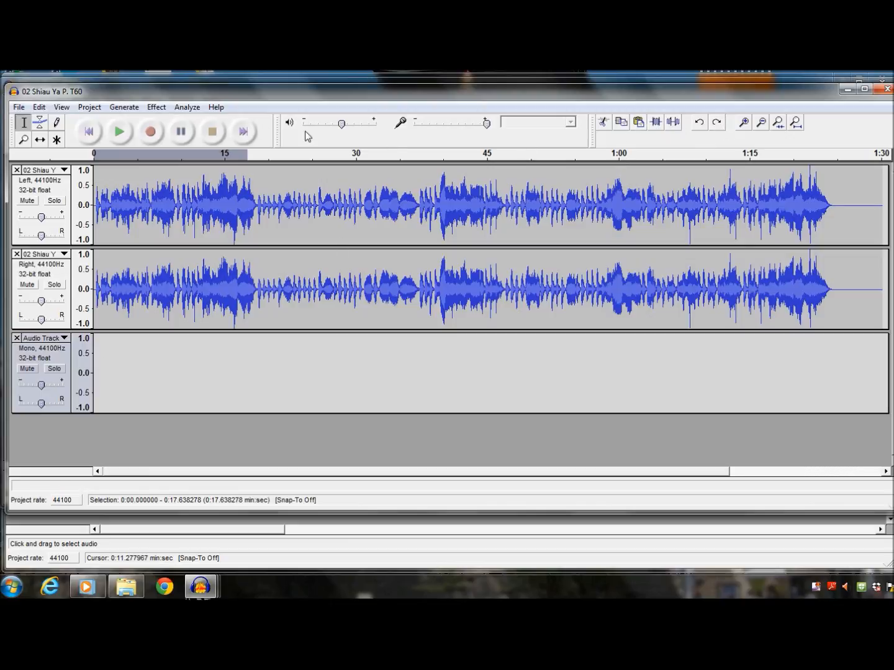
{"action": "left_click", "coordinate": [124, 107]}
{"action": "left_click", "coordinate": [131, 123]}
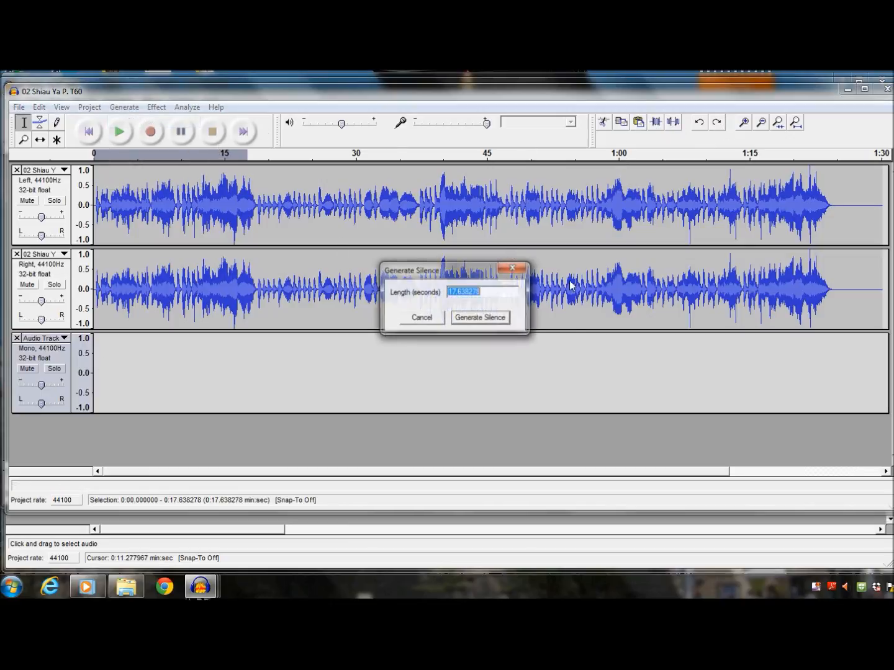
{"action": "left_click", "coordinate": [500, 317]}
- Paste the copied left-channel opening into the mono track at about 0:17.21 and remove that track
{"action": "left_click", "coordinate": [244, 371]}
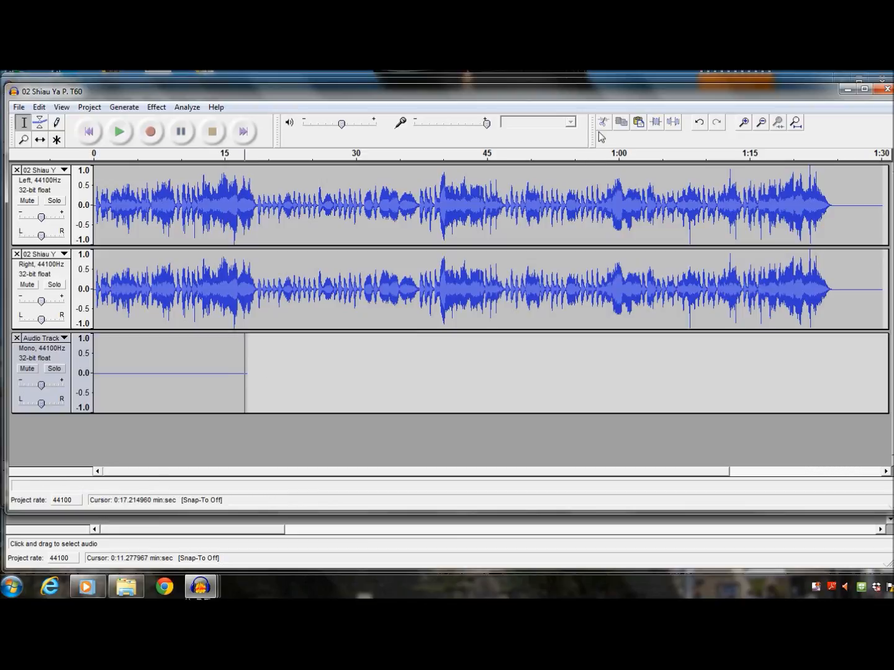
{"action": "left_click", "coordinate": [639, 122]}
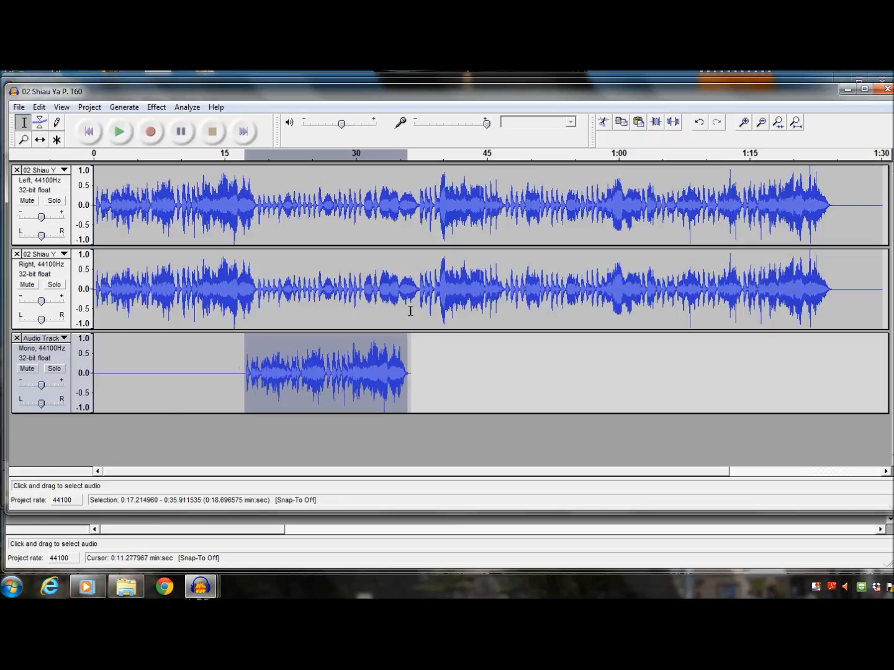
{"action": "left_click", "coordinate": [17, 338]}
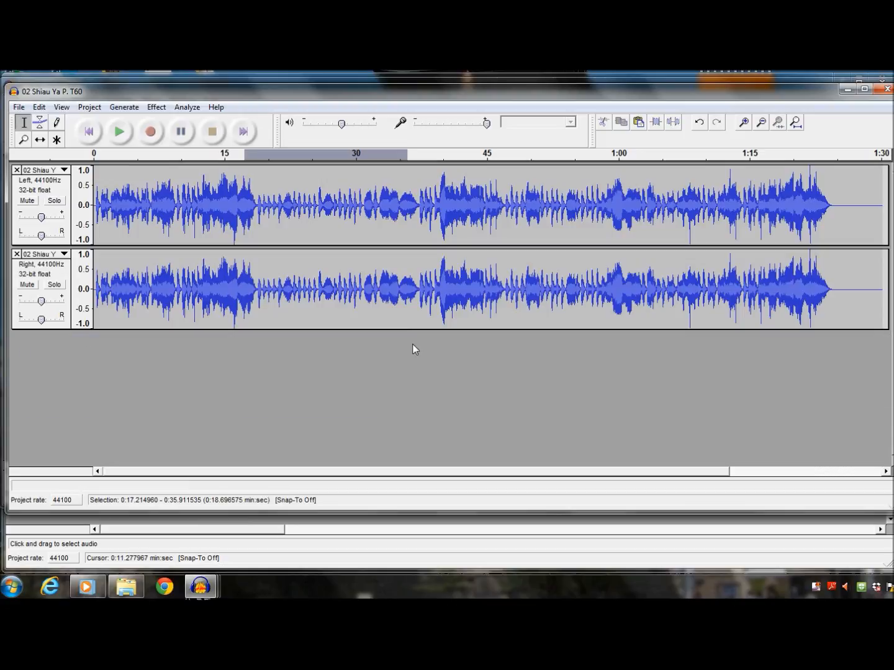